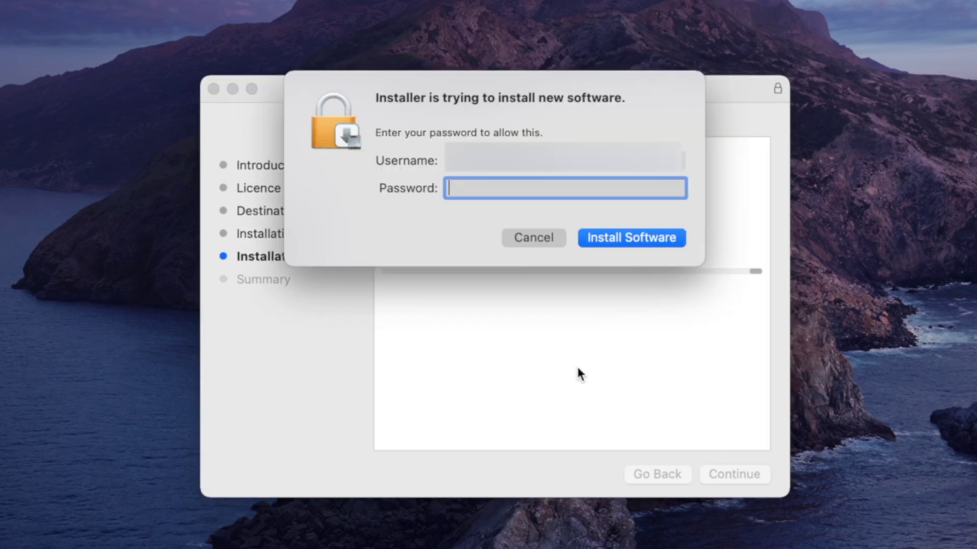
Step: Enter the admin account password to authorise the LUT Manager installation
{"action": "type", "text": "*****"}
{"action": "key", "text": "Return"}
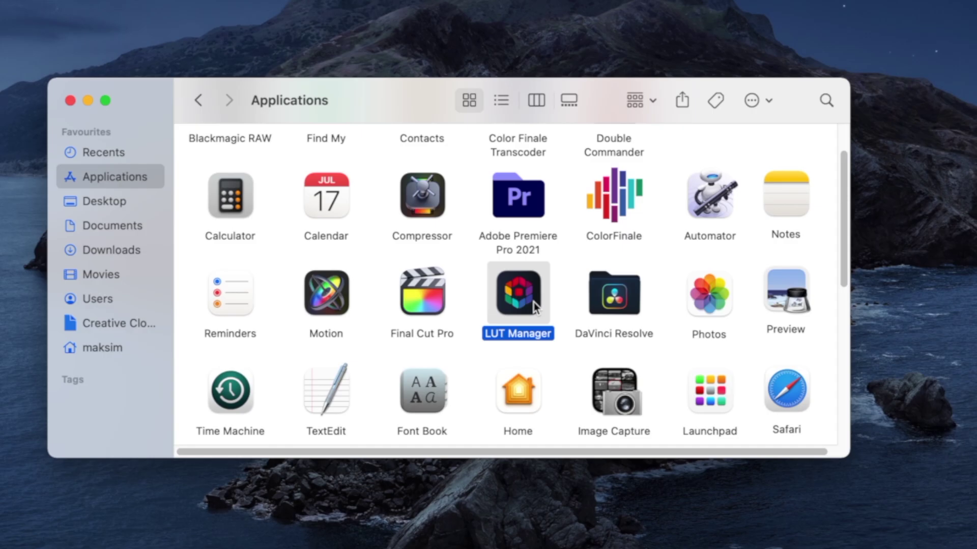
Step: Launch LUT Manager, add the LUTs Packs disk folder, and browse cf_lut_packs
{"action": "double_click", "coordinate": [533, 302]}
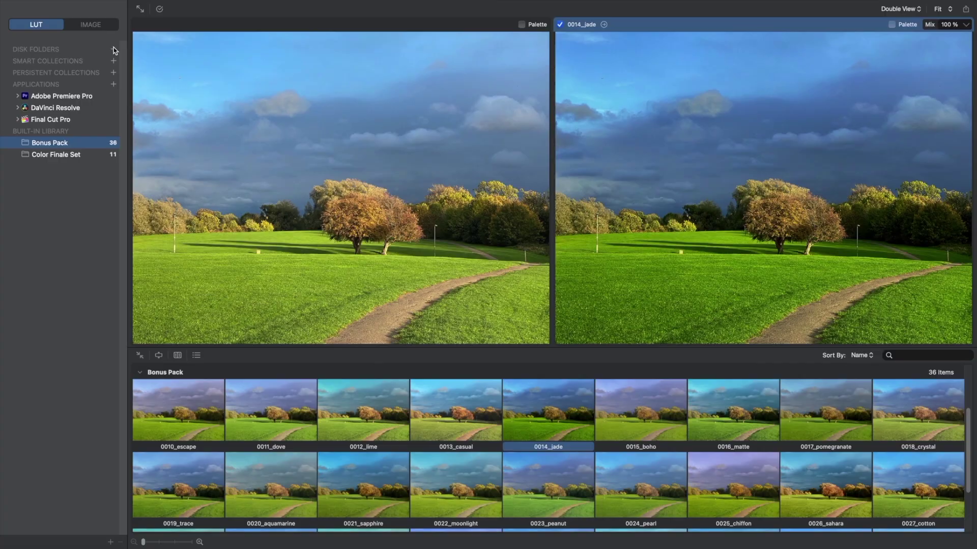
{"action": "left_click", "coordinate": [113, 48]}
{"action": "left_click", "coordinate": [529, 239]}
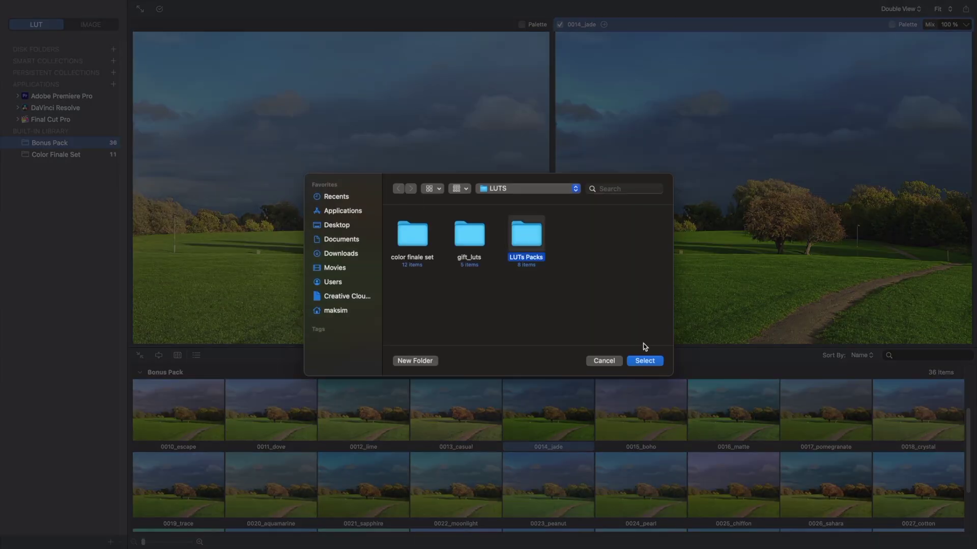
{"action": "left_click", "coordinate": [644, 361]}
{"action": "left_click", "coordinate": [41, 122]}
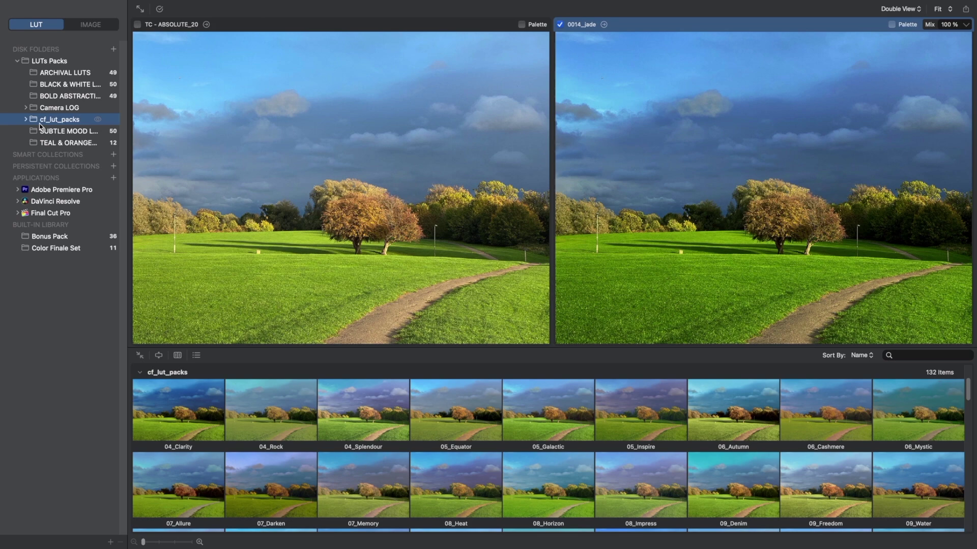
Step: Step through the cf_lut_packs LUTs, previewing 09_Water, 12_Majesty and 26_Contrast
{"action": "left_click", "coordinate": [172, 400]}
{"action": "key", "text": "Right"}
{"action": "key", "text": "Right"}
{"action": "key", "text": "Right"}
{"action": "key", "text": "Right"}
{"action": "key", "text": "Right"}
{"action": "key", "text": "Right"}
{"action": "key", "text": "Right"}
{"action": "key", "text": "Right"}
{"action": "key", "text": "Right"}
{"action": "key", "text": "Right"}
{"action": "key", "text": "Right"}
{"action": "key", "text": "Right"}
{"action": "key", "text": "Right"}
{"action": "key", "text": "Right"}
{"action": "key", "text": "Right"}
{"action": "key", "text": "Right"}
{"action": "key", "text": "Right"}
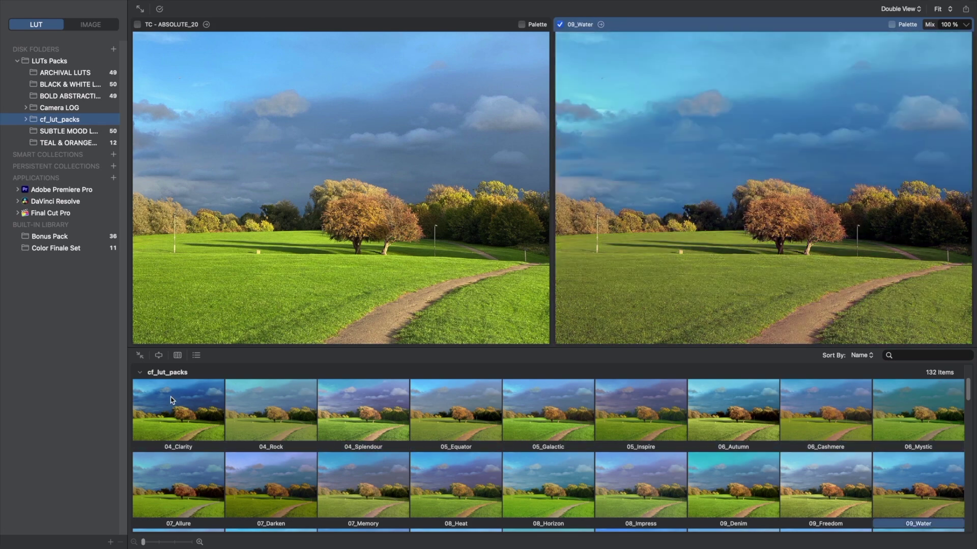
{"action": "key", "text": "Left"}
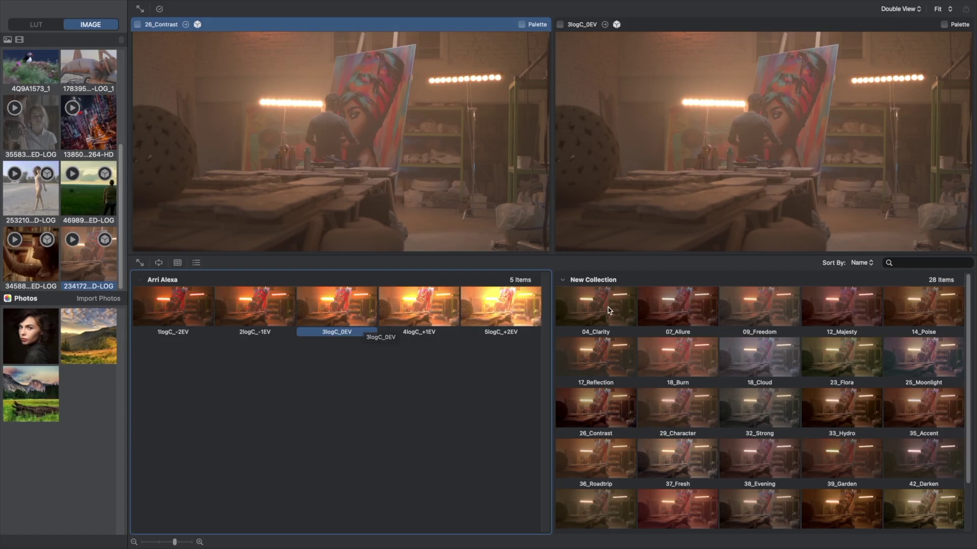
{"action": "key", "text": "Right"}
{"action": "key", "text": "Right"}
{"action": "key", "text": "Right"}
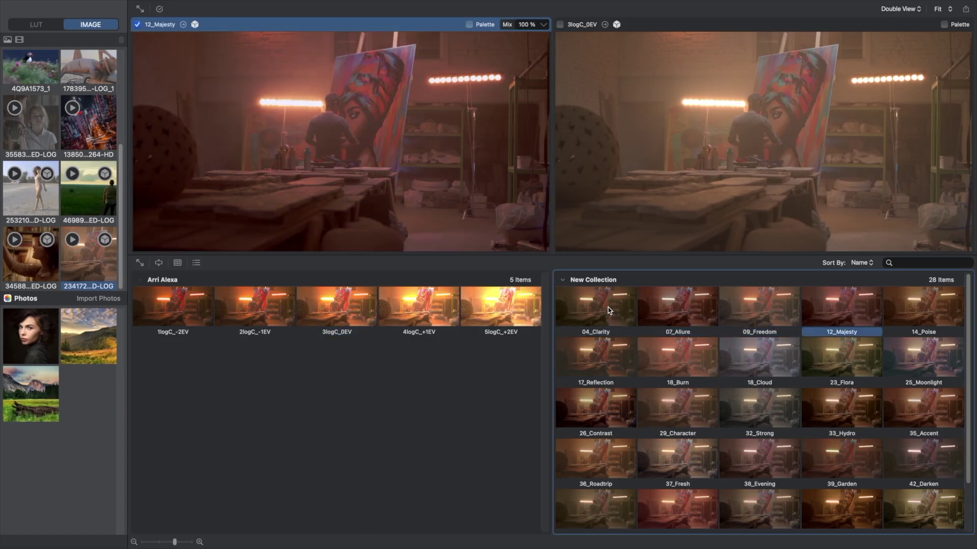
{"action": "key", "text": "Right"}
{"action": "key", "text": "Down"}
{"action": "key", "text": "Left"}
{"action": "key", "text": "Left"}
{"action": "key", "text": "Left"}
{"action": "key", "text": "Left"}
{"action": "key", "text": "Down"}
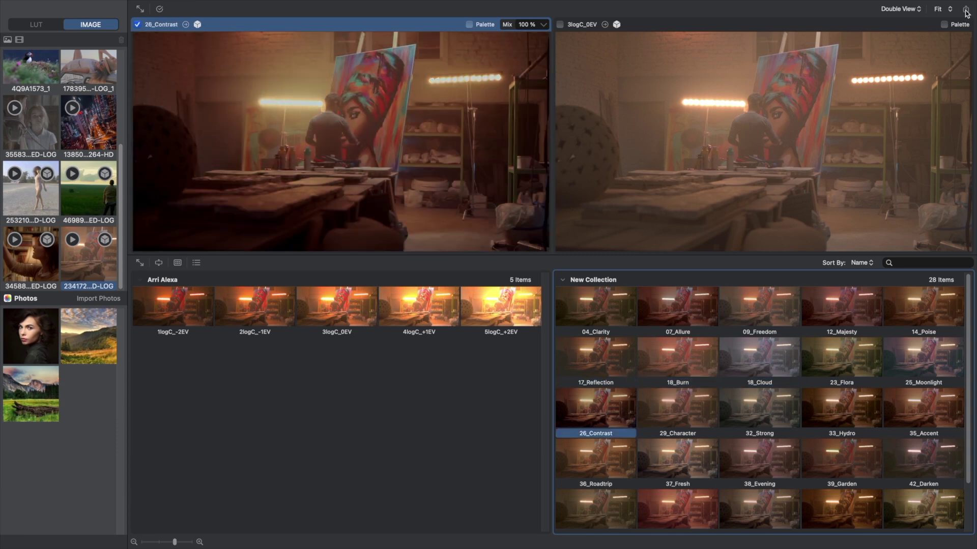
{"action": "left_click", "coordinate": [965, 9]}
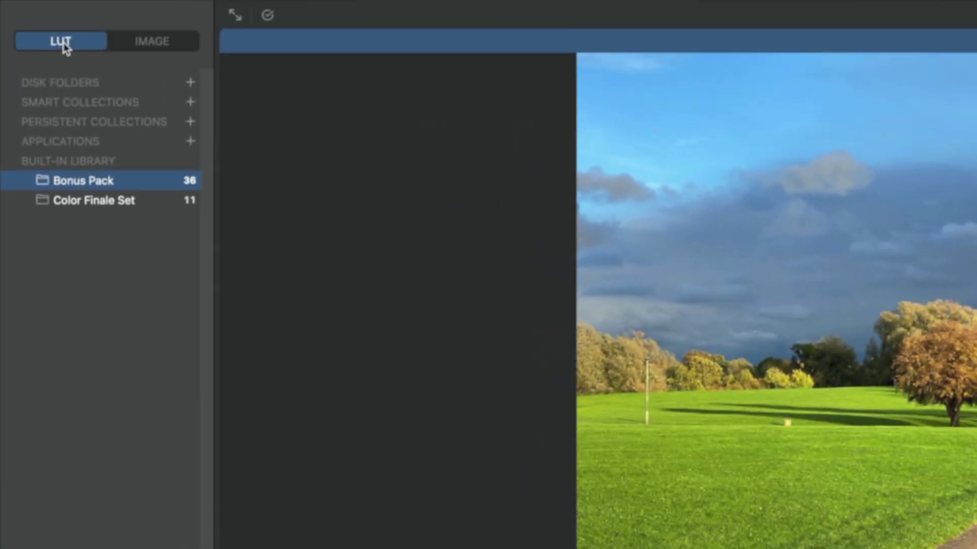
{"action": "left_click", "coordinate": [38, 25]}
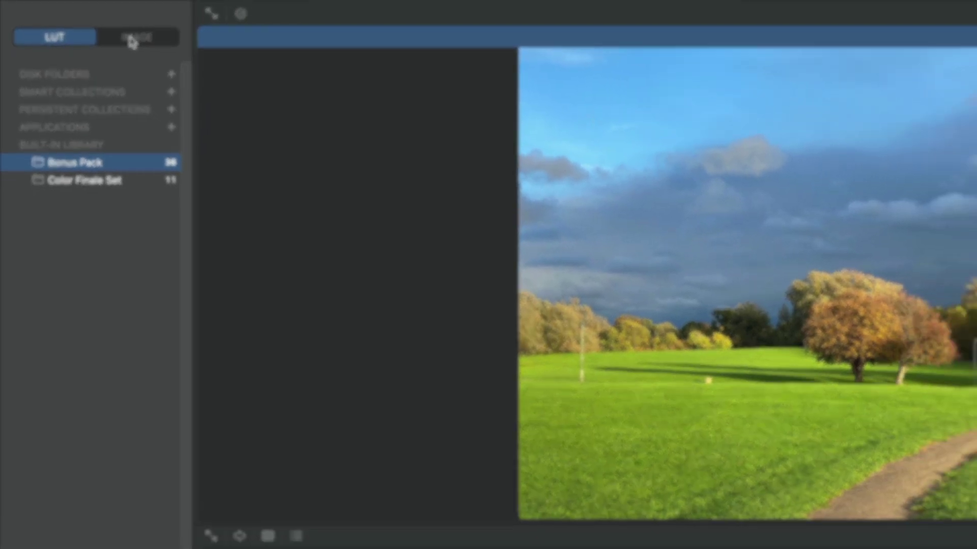
{"action": "left_click", "coordinate": [148, 45]}
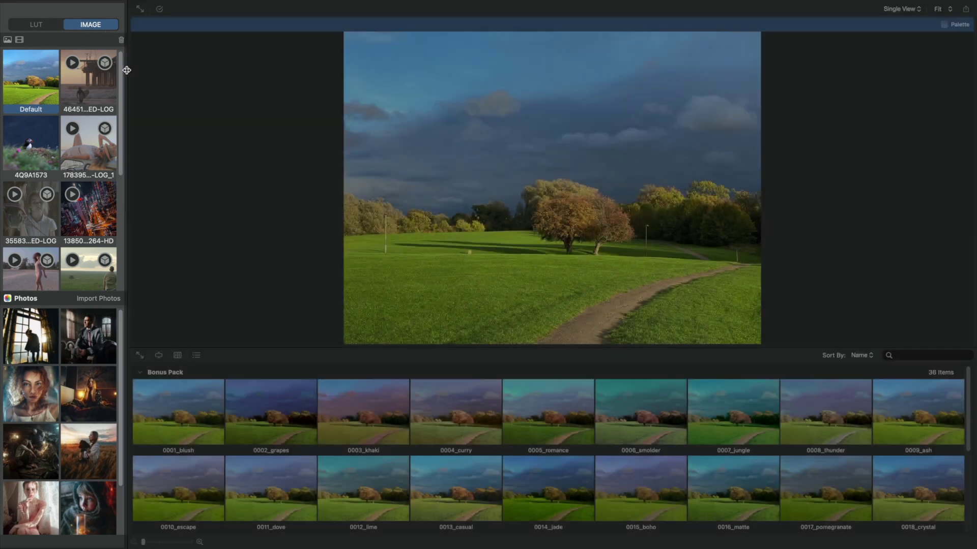
{"action": "mouse_move", "coordinate": [128, 70]}
{"action": "left_mouse_down"}
{"action": "mouse_move", "coordinate": [221, 87]}
{"action": "mouse_move", "coordinate": [127, 88]}
{"action": "left_mouse_up"}
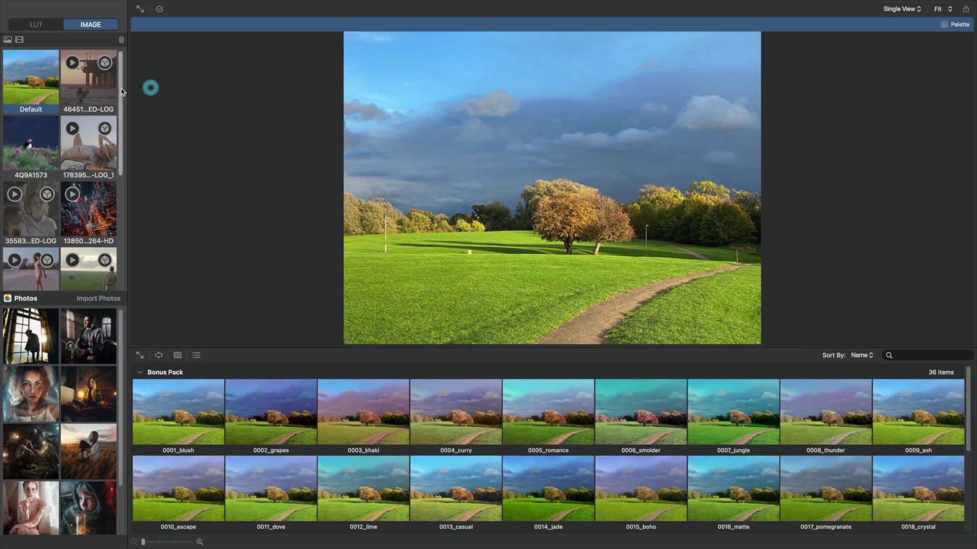
{"action": "left_click", "coordinate": [20, 26]}
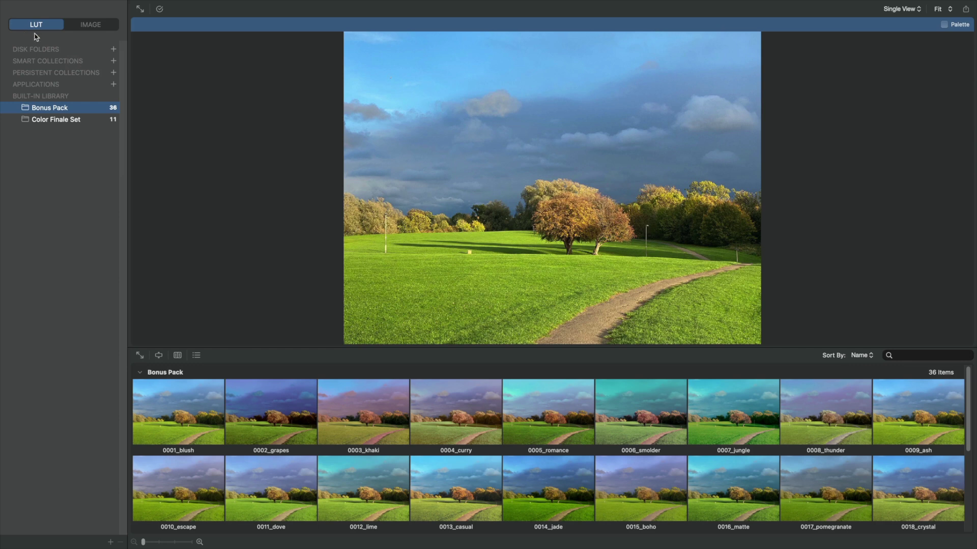
Step: Add the LUTs Packs folder under Disk Folders using the + button
{"action": "left_click", "coordinate": [113, 49]}
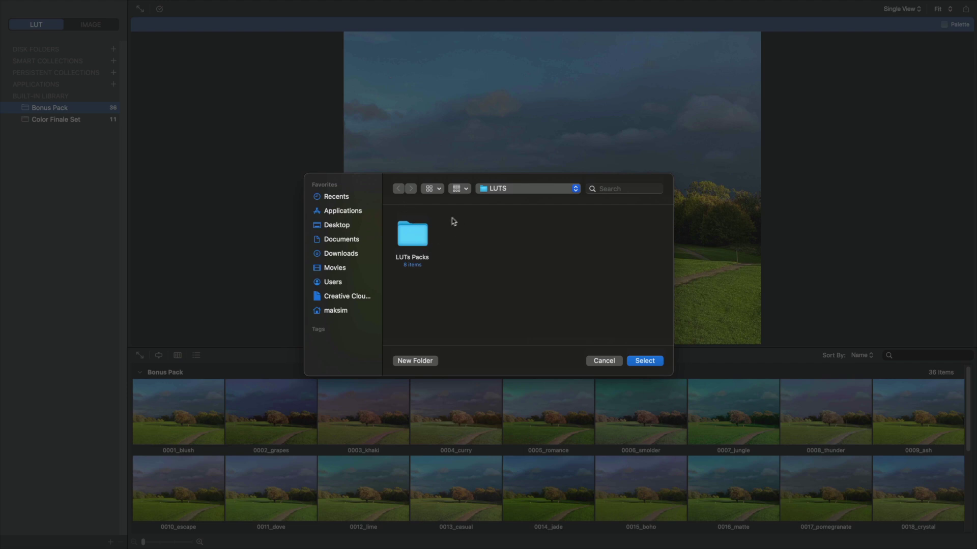
{"action": "left_click", "coordinate": [426, 234]}
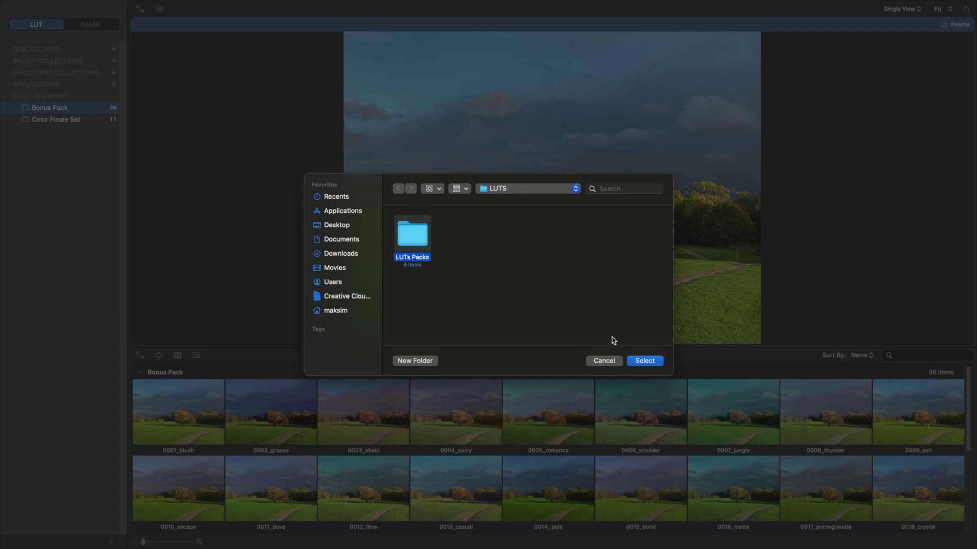
{"action": "left_click", "coordinate": [638, 361]}
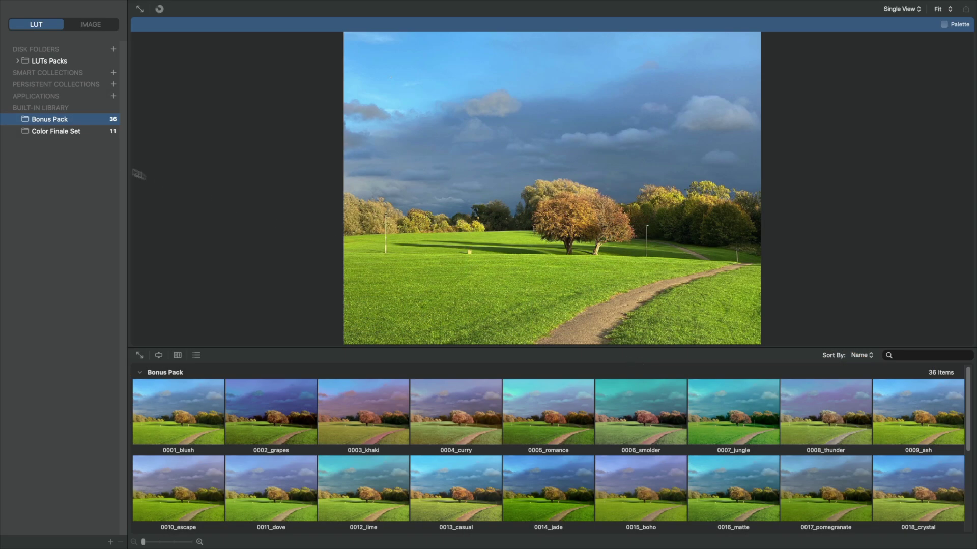
Step: Export Bonus Pack to the LUTS folder, then expand LUTs Packs and open cf_lut_packs
{"action": "left_click", "coordinate": [85, 132]}
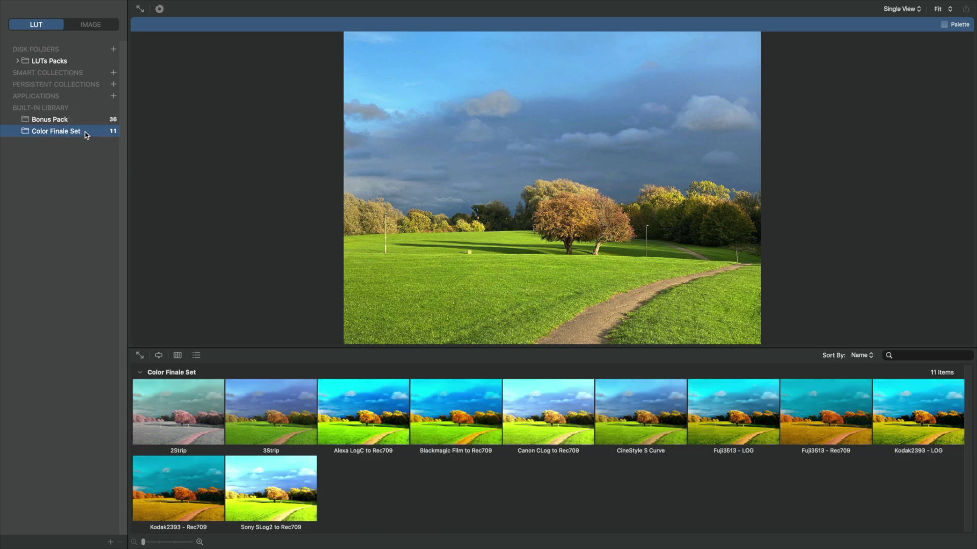
{"action": "left_click", "coordinate": [49, 120]}
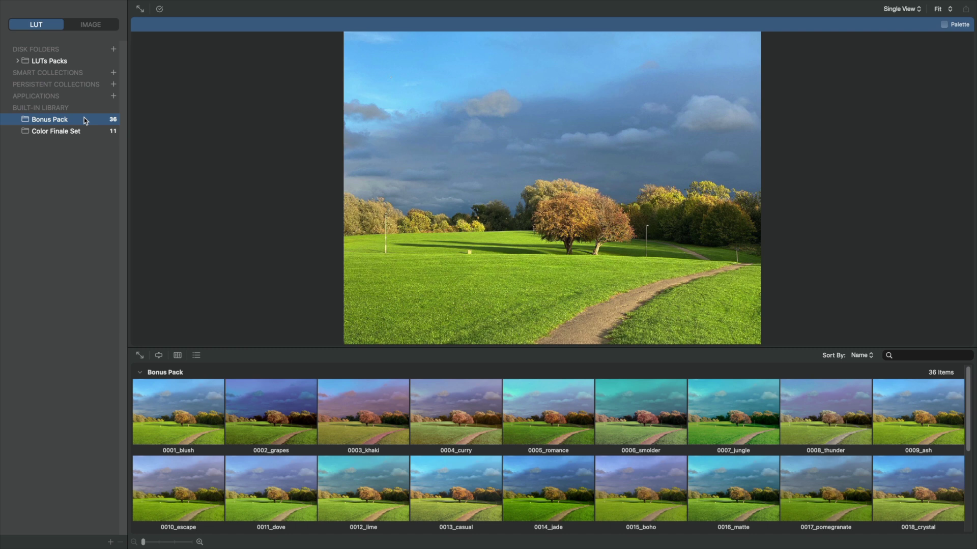
{"action": "right_click", "coordinate": [84, 118]}
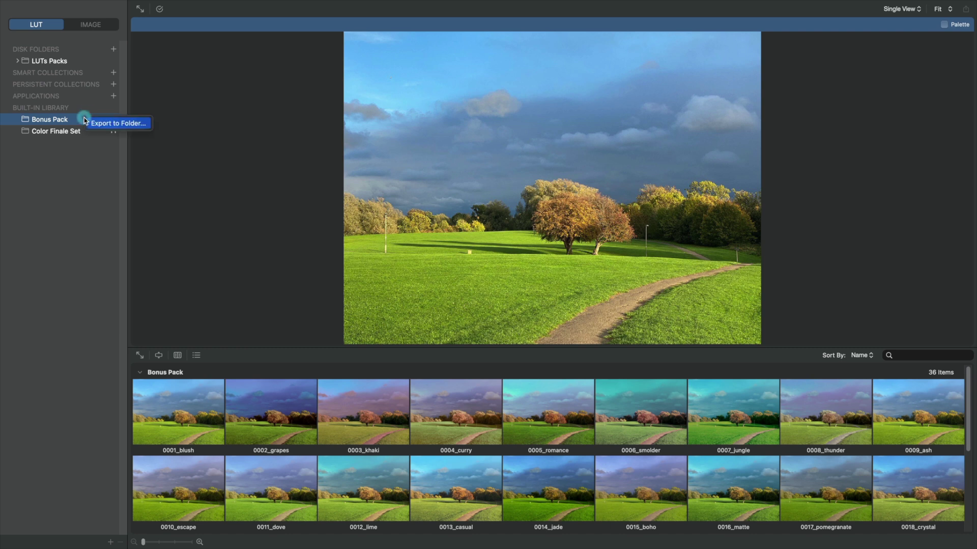
{"action": "left_click", "coordinate": [121, 125]}
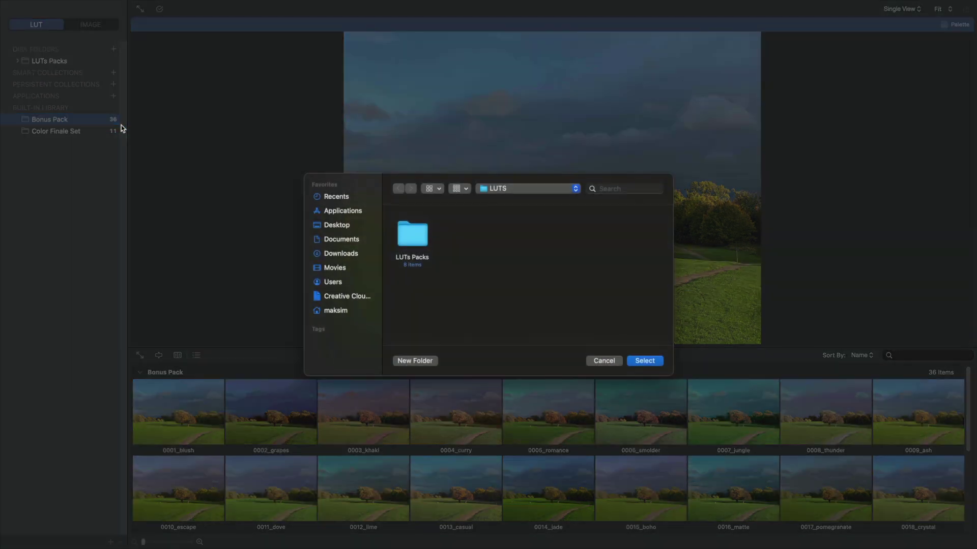
{"action": "left_click", "coordinate": [658, 365]}
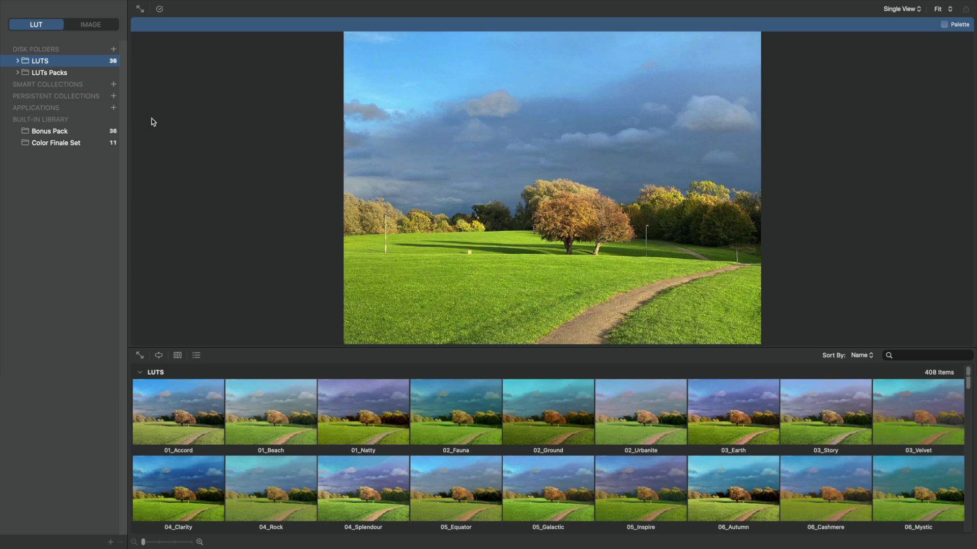
{"action": "left_click", "coordinate": [17, 72]}
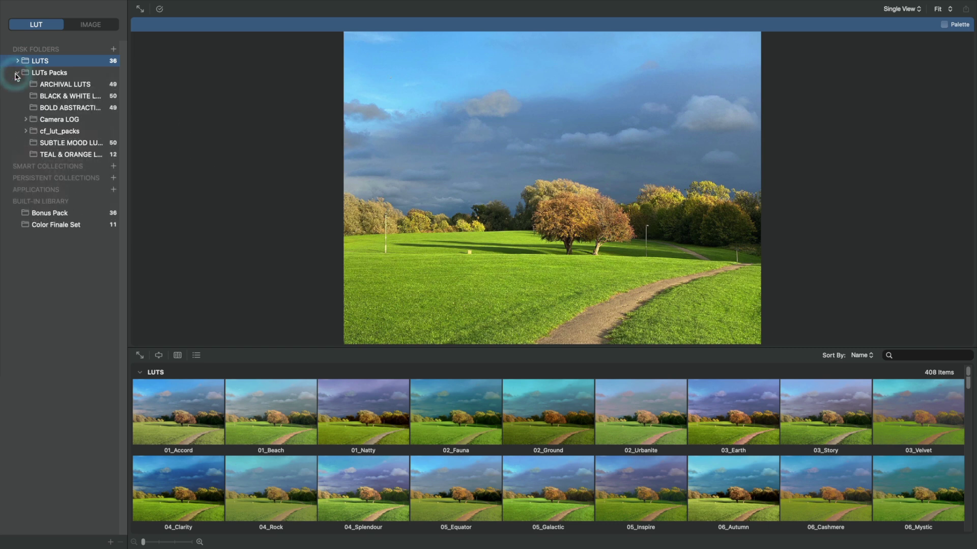
{"action": "left_click", "coordinate": [48, 131]}
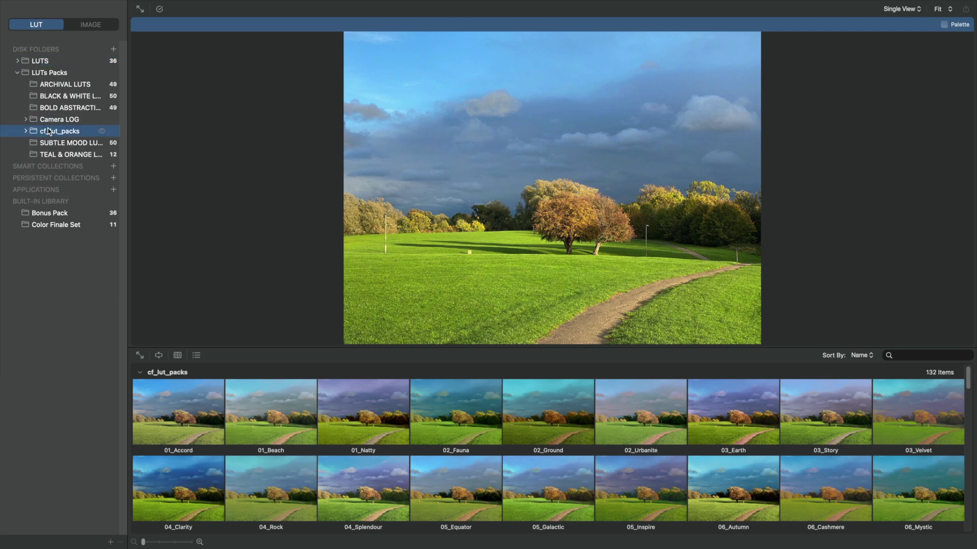
Step: Switch to the IMAGE library and drag the first LOG .mov clip from Finder onto LUT Manager
{"action": "left_click", "coordinate": [85, 26]}
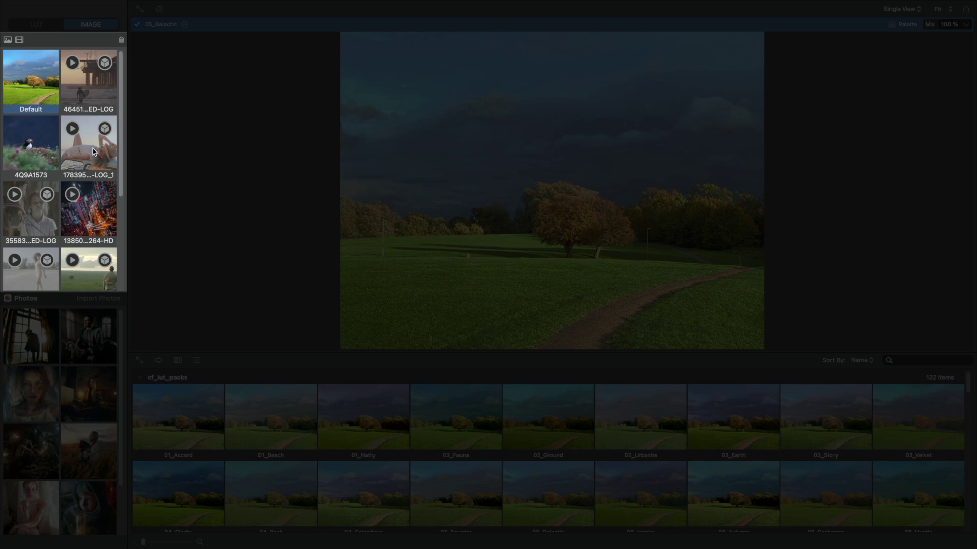
{"action": "key", "text": "ctrl+Up"}
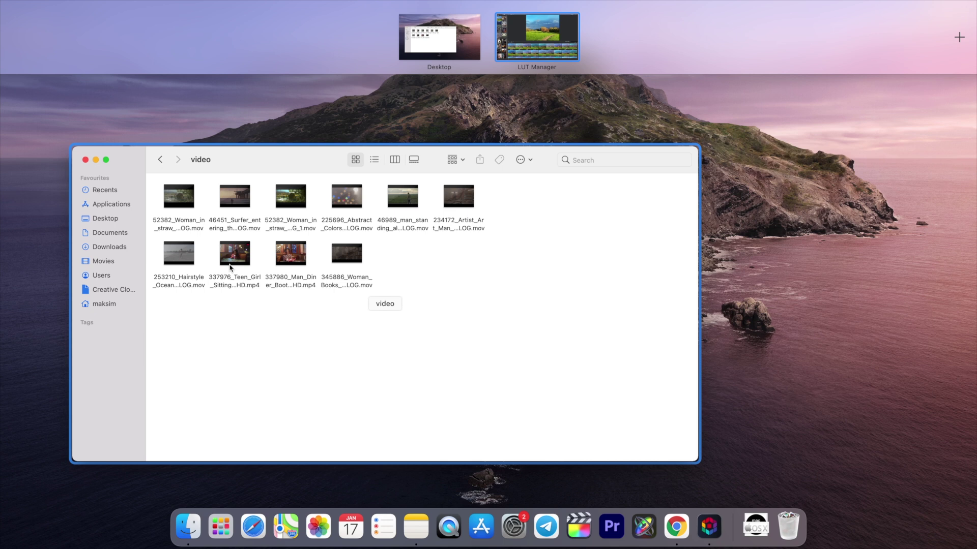
{"action": "left_click", "coordinate": [290, 306]}
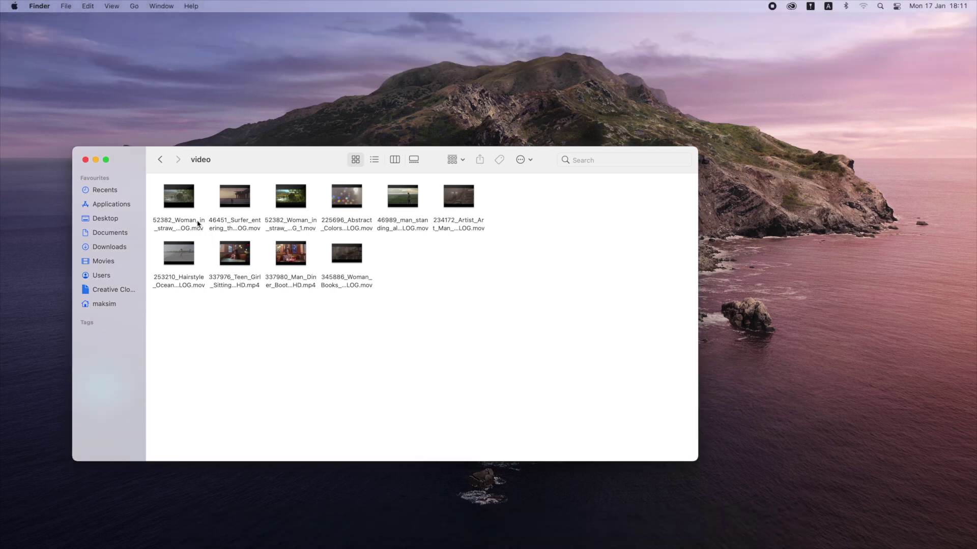
{"action": "left_click", "coordinate": [191, 207]}
{"action": "left_click_drag", "start_coordinate": [191, 207], "coordinate": [78, 191]}
{"action": "key", "text": "ctrl+Up"}
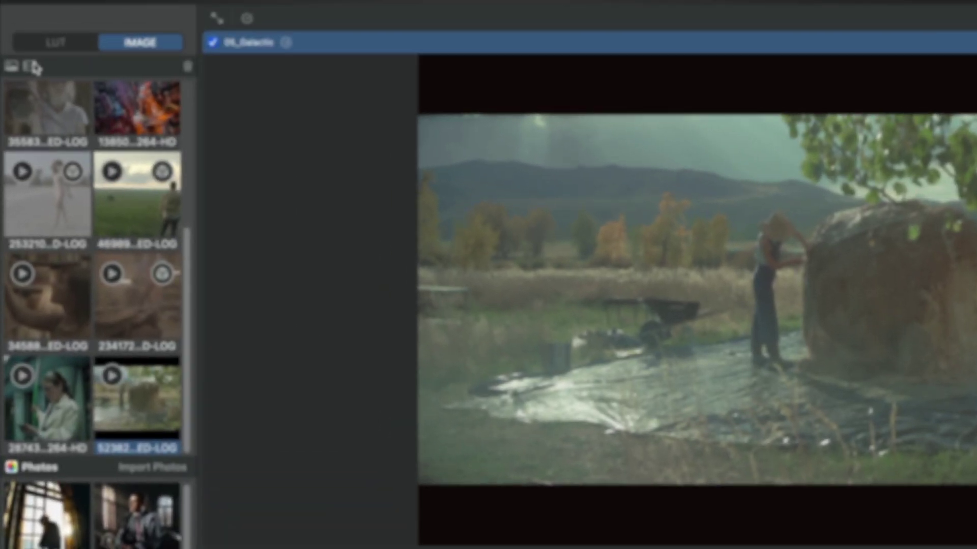
Step: Show the video and image import file dialogs, cancelling each one
{"action": "left_click", "coordinate": [32, 67]}
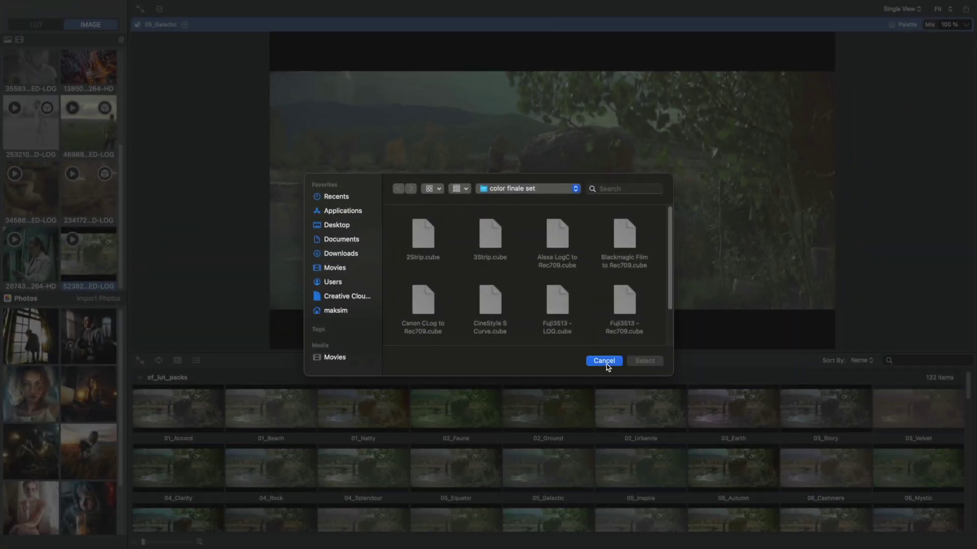
{"action": "left_click", "coordinate": [604, 361]}
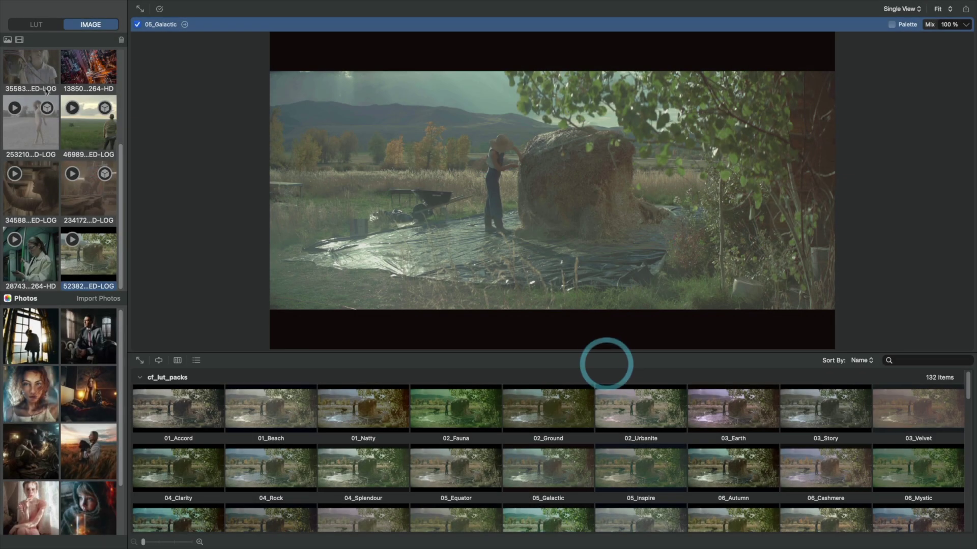
{"action": "left_click", "coordinate": [8, 40]}
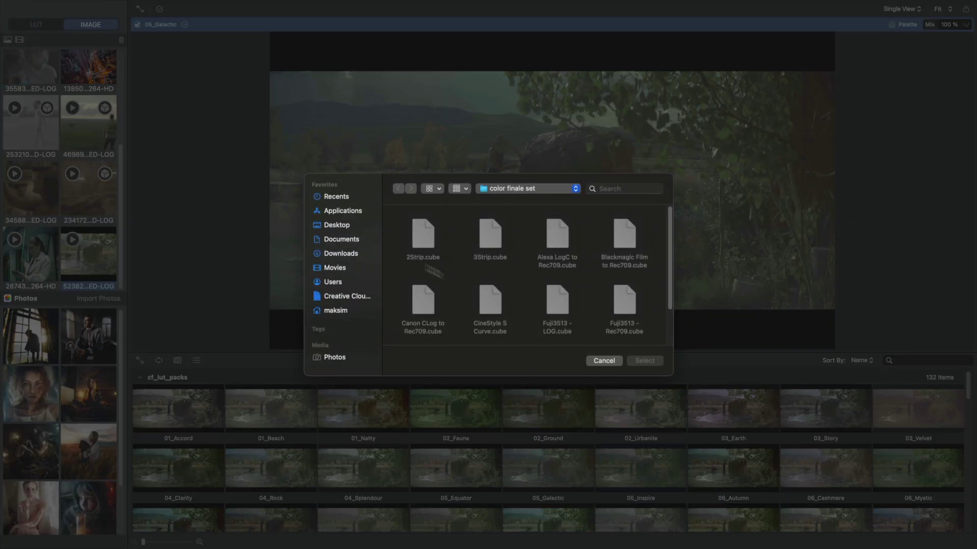
{"action": "left_click", "coordinate": [610, 363]}
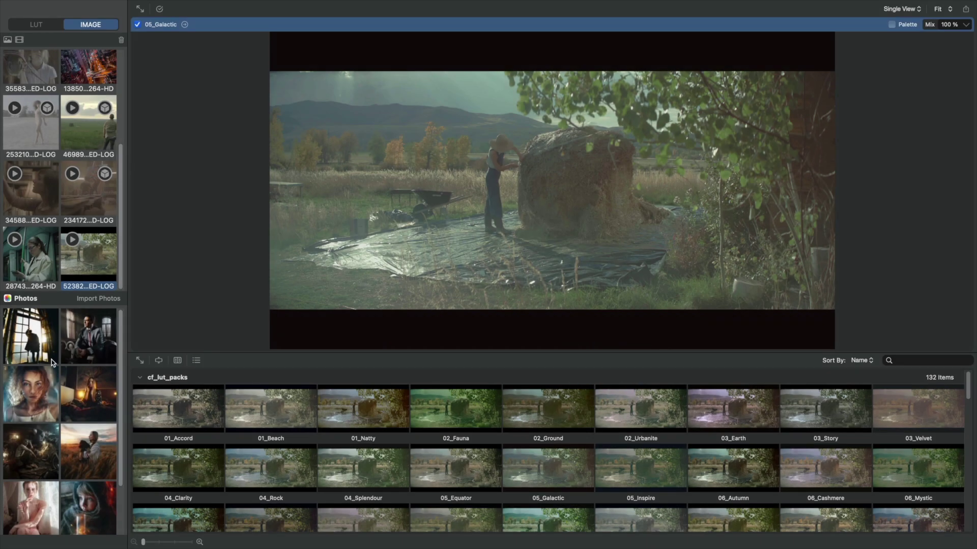
Step: Preview the freckled-woman portrait with 05_Galactic, then with 05_Inspire
{"action": "left_click", "coordinate": [48, 377]}
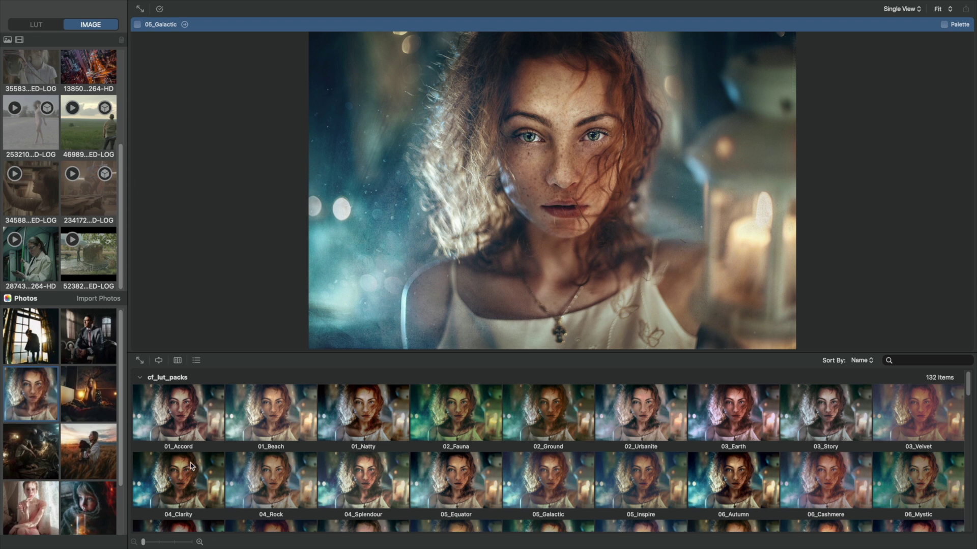
{"action": "left_click", "coordinate": [547, 479]}
{"action": "left_click", "coordinate": [648, 484]}
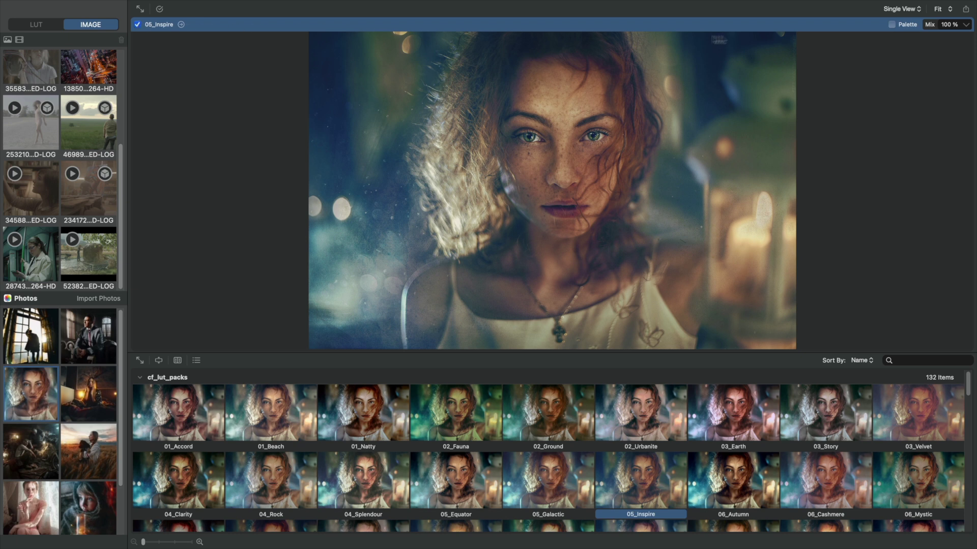
Step: Drop the 05_Inspire Mix to 68% and save the portrait preview via Share > Save to File
{"action": "left_click", "coordinate": [964, 25]}
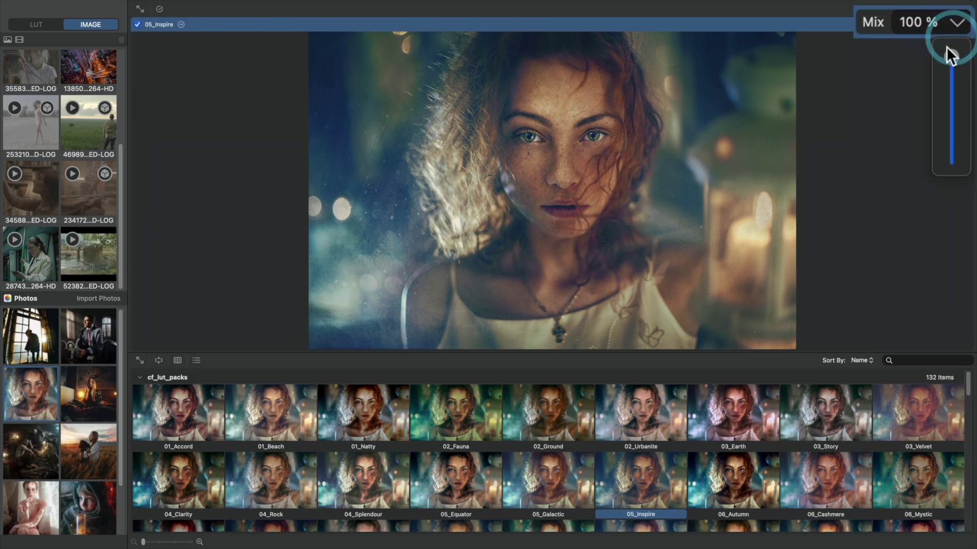
{"action": "mouse_move", "coordinate": [951, 56]}
{"action": "left_mouse_down"}
{"action": "mouse_move", "coordinate": [947, 157]}
{"action": "mouse_move", "coordinate": [945, 50]}
{"action": "left_mouse_up"}
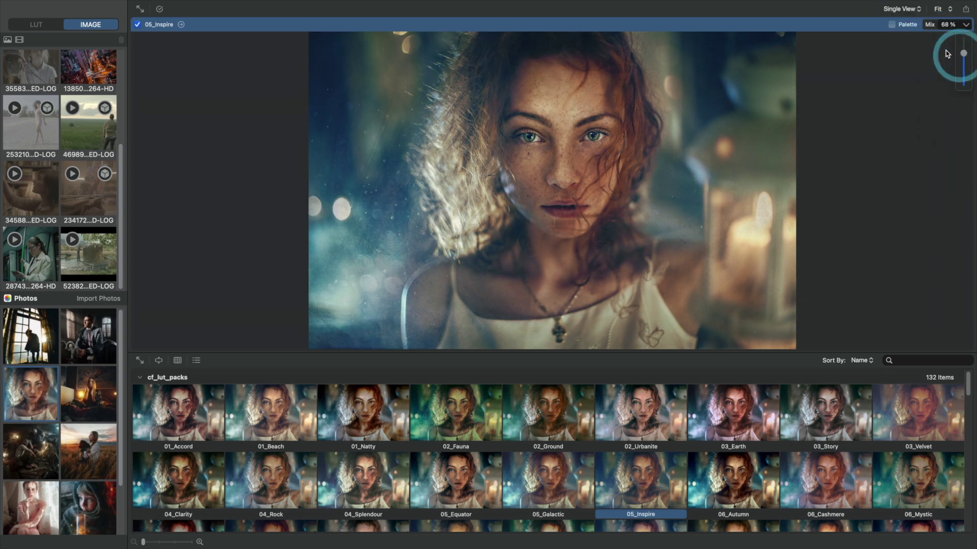
{"action": "left_click", "coordinate": [965, 9]}
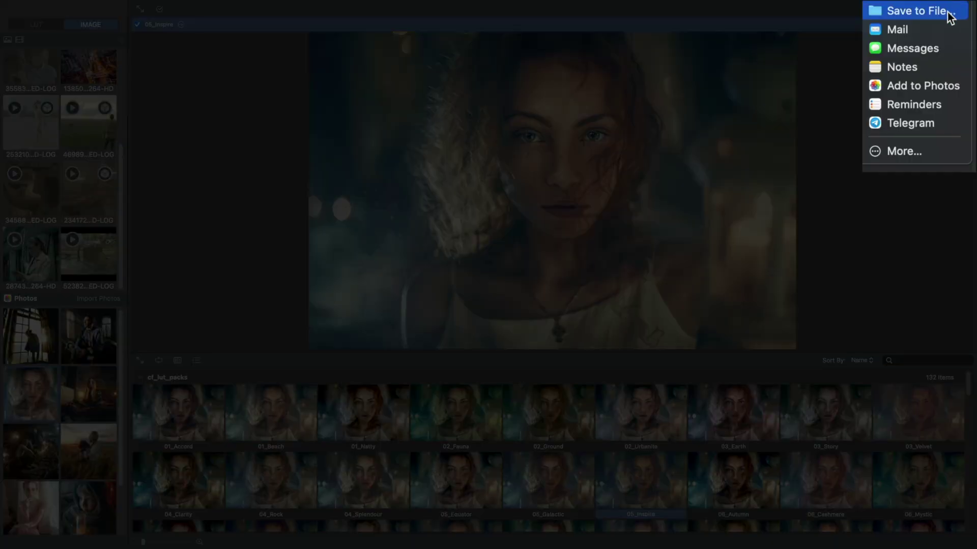
{"action": "left_click", "coordinate": [950, 10]}
{"action": "left_click", "coordinate": [658, 371]}
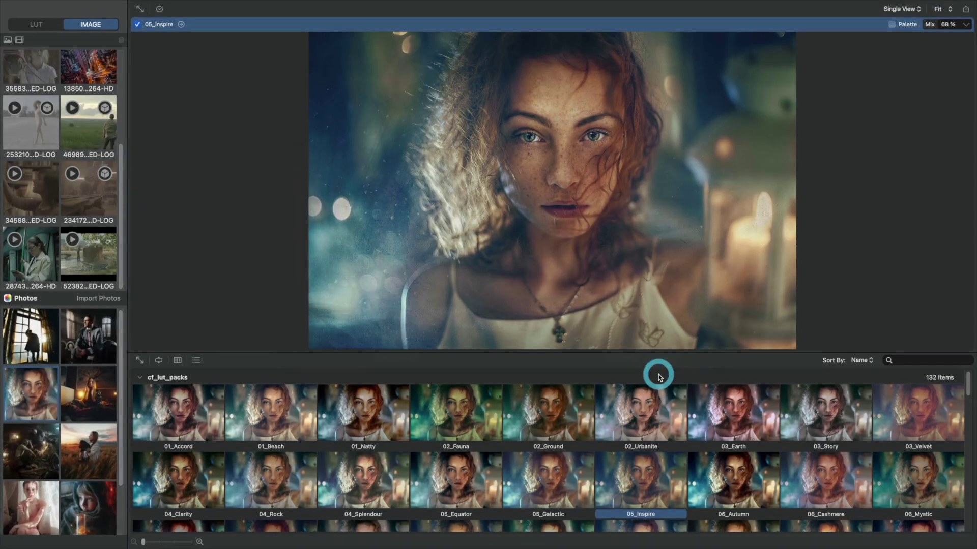
{"action": "left_click", "coordinate": [963, 9]}
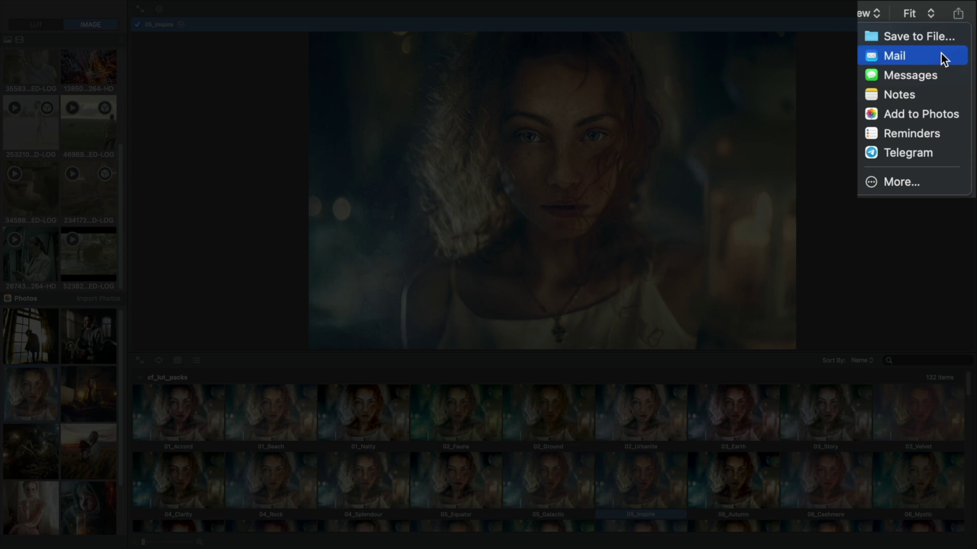
{"action": "left_click", "coordinate": [942, 131]}
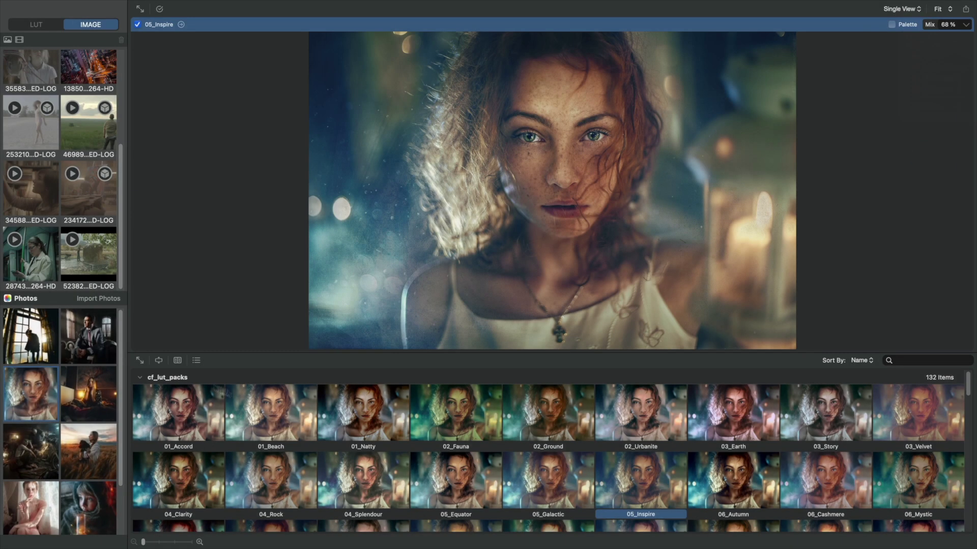
Step: Expand the browser, enlarge thumbnails, toggle portrait and square tiles, then switch to list view
{"action": "left_click", "coordinate": [140, 361]}
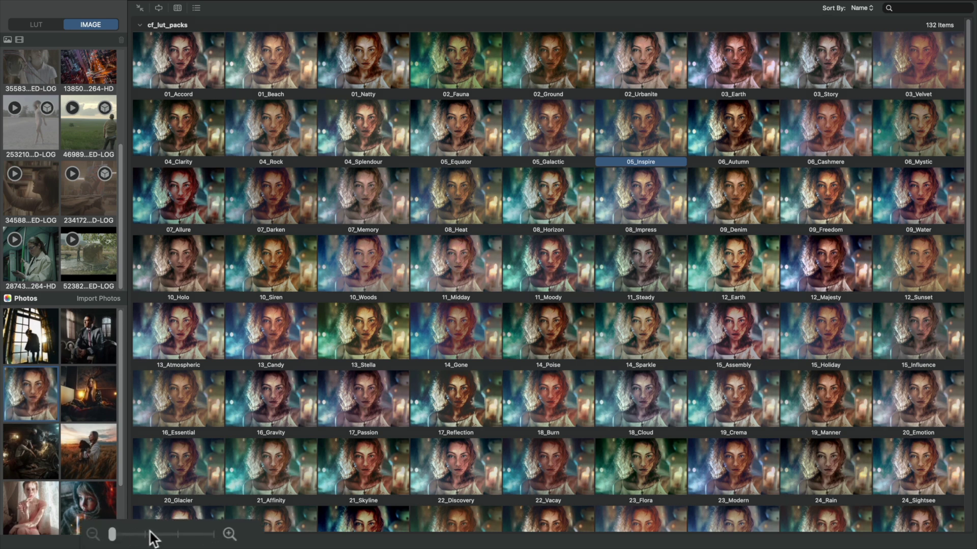
{"action": "left_click_drag", "start_coordinate": [152, 538], "coordinate": [126, 536]}
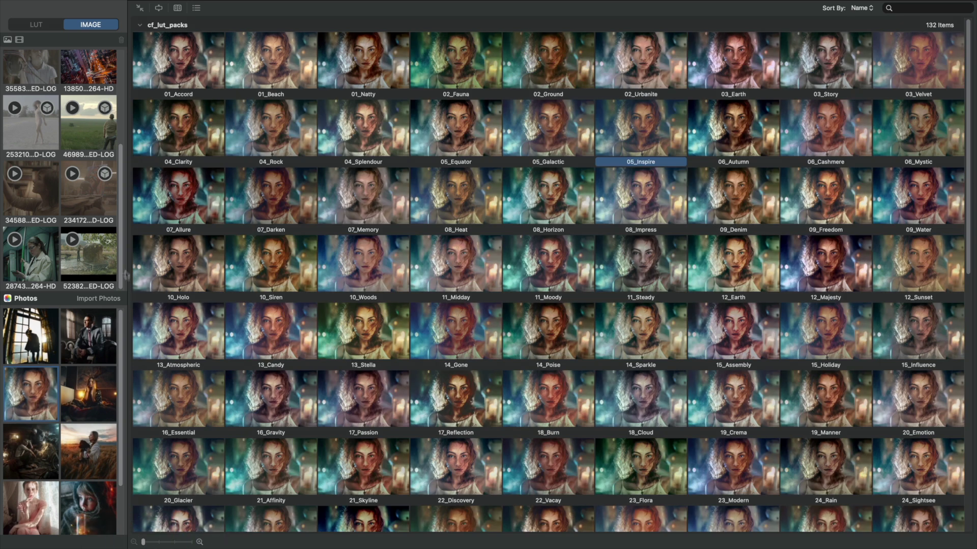
{"action": "left_click", "coordinate": [158, 8]}
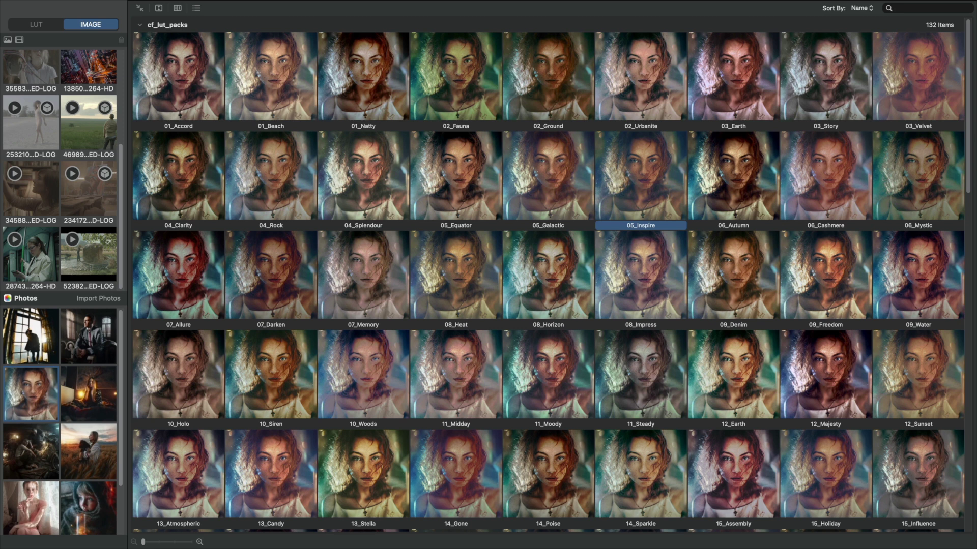
{"action": "left_click", "coordinate": [159, 8]}
{"action": "left_click", "coordinate": [196, 8]}
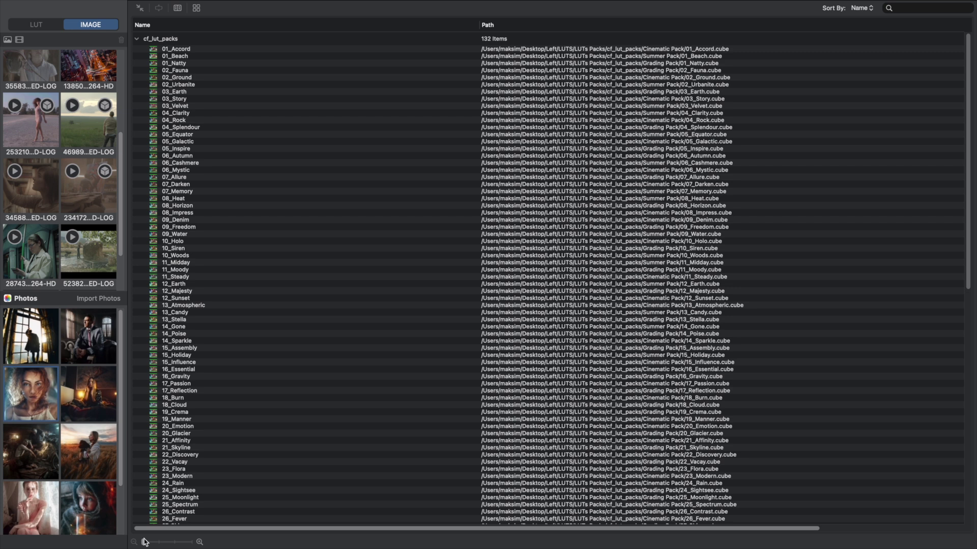
{"action": "mouse_move", "coordinate": [145, 543]}
{"action": "left_mouse_down"}
{"action": "mouse_move", "coordinate": [191, 544]}
{"action": "mouse_move", "coordinate": [143, 542]}
{"action": "left_mouse_up"}
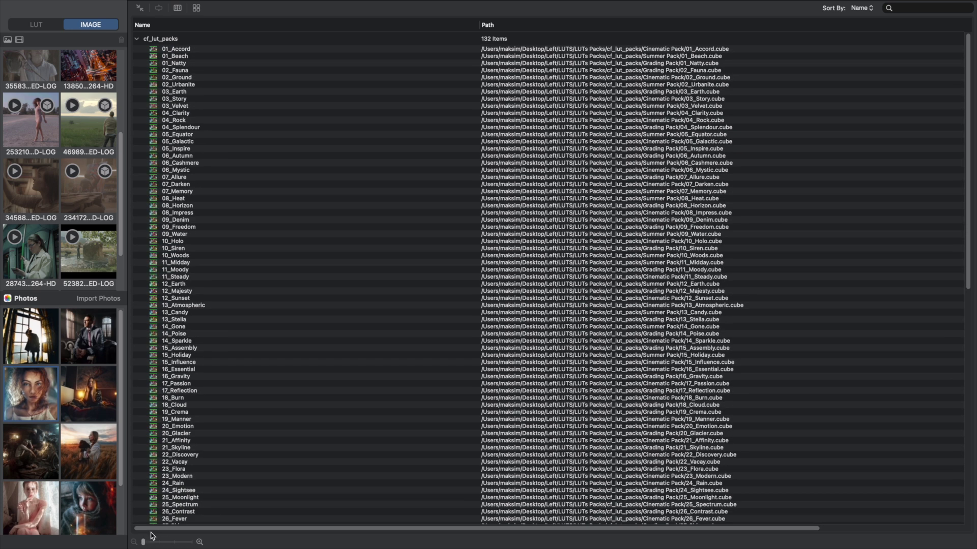
Step: Search '22' in grid view and preview 22_Vacay large on the freckled-woman portrait
{"action": "left_click", "coordinate": [197, 9]}
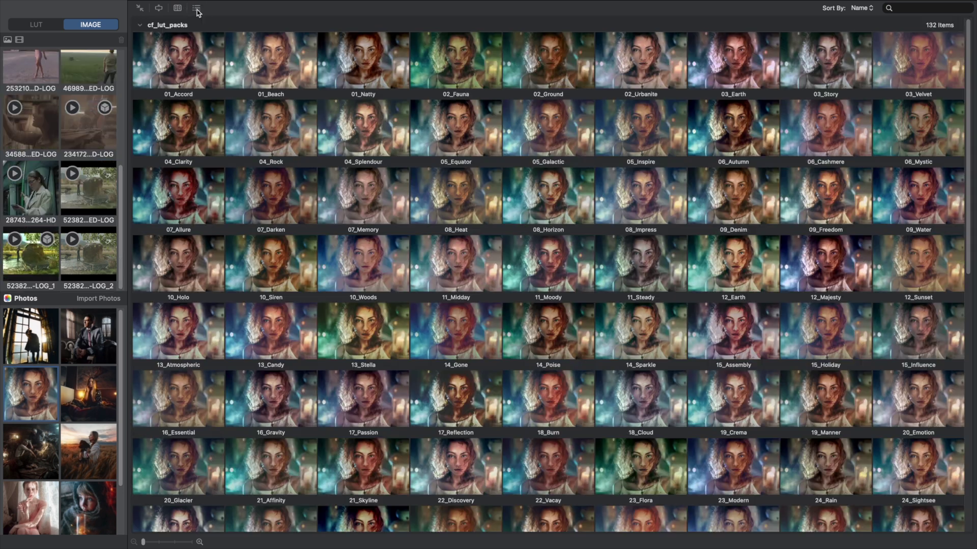
{"action": "left_click", "coordinate": [641, 134]}
{"action": "left_click", "coordinate": [900, 8]}
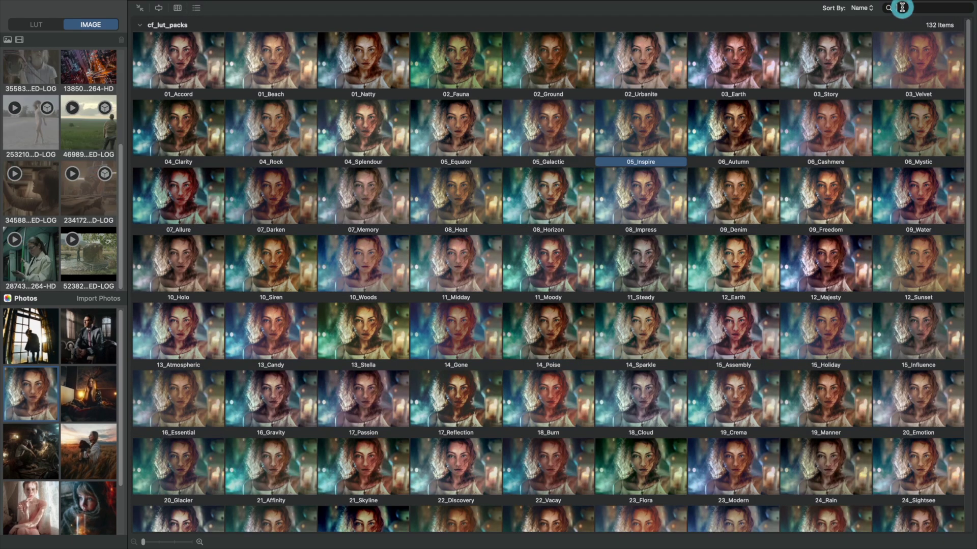
{"action": "type", "text": "22"}
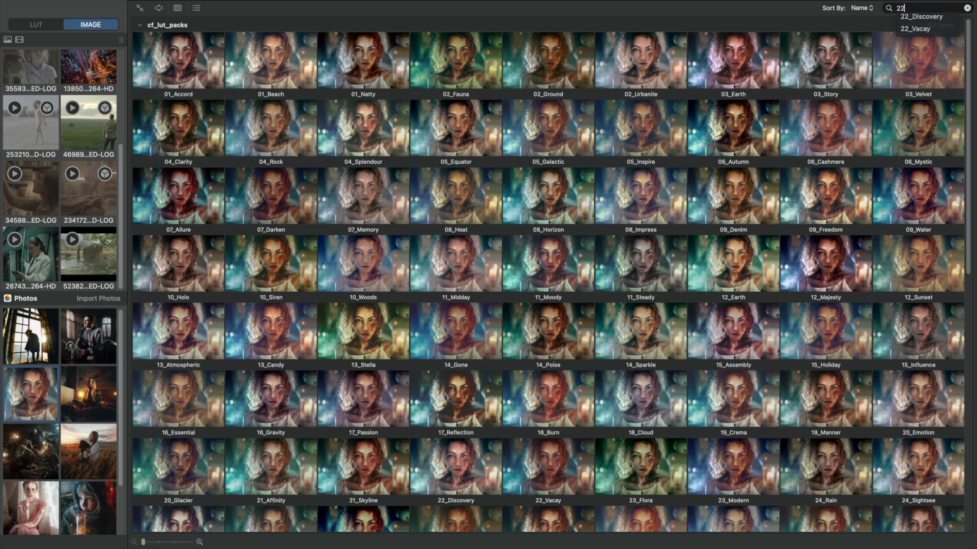
{"action": "left_click", "coordinate": [914, 28]}
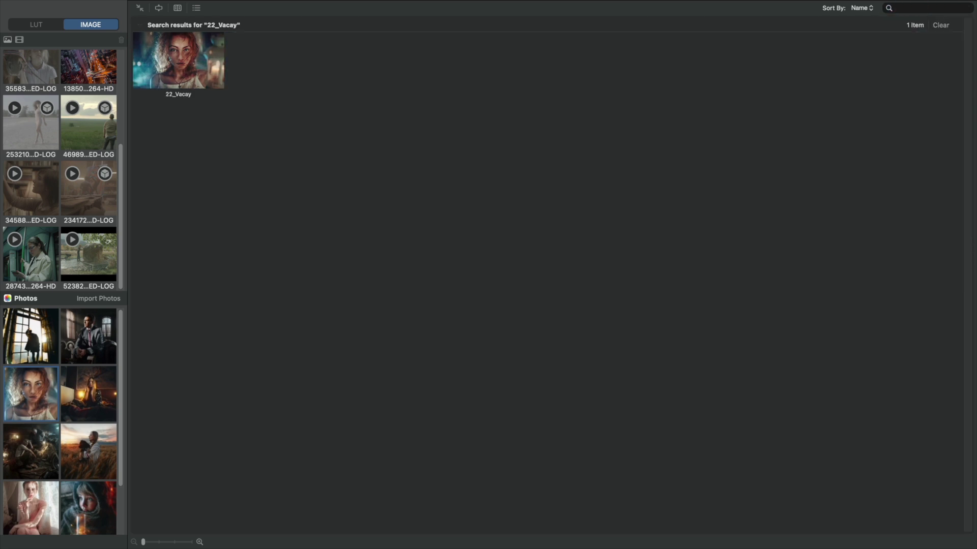
{"action": "left_click", "coordinate": [140, 8]}
{"action": "left_click", "coordinate": [168, 411]}
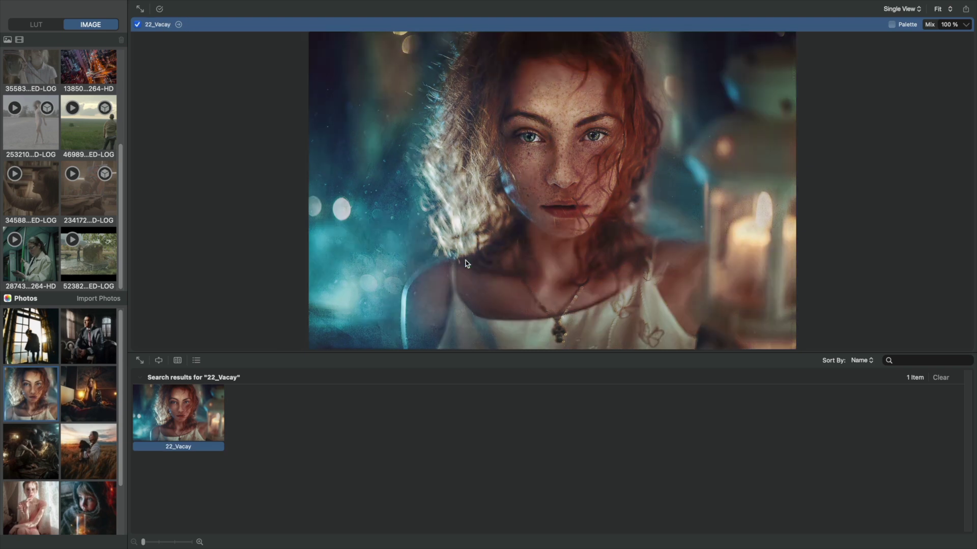
Step: Clear the search to show all 132 LUTs and expand the 22_Vacay preview to fill the window
{"action": "left_click", "coordinate": [941, 378]}
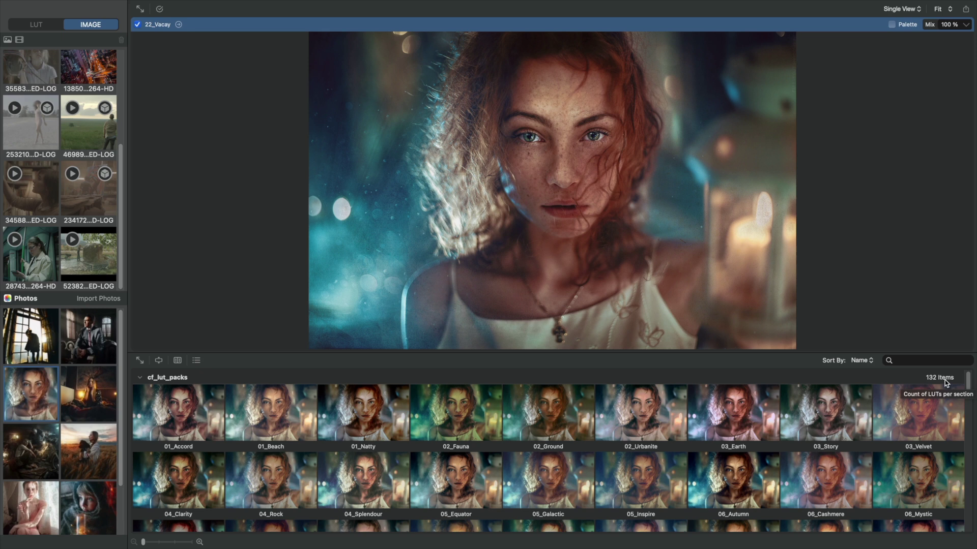
{"action": "left_click_drag", "start_coordinate": [618, 354], "coordinate": [590, 338]}
{"action": "left_click", "coordinate": [140, 9]}
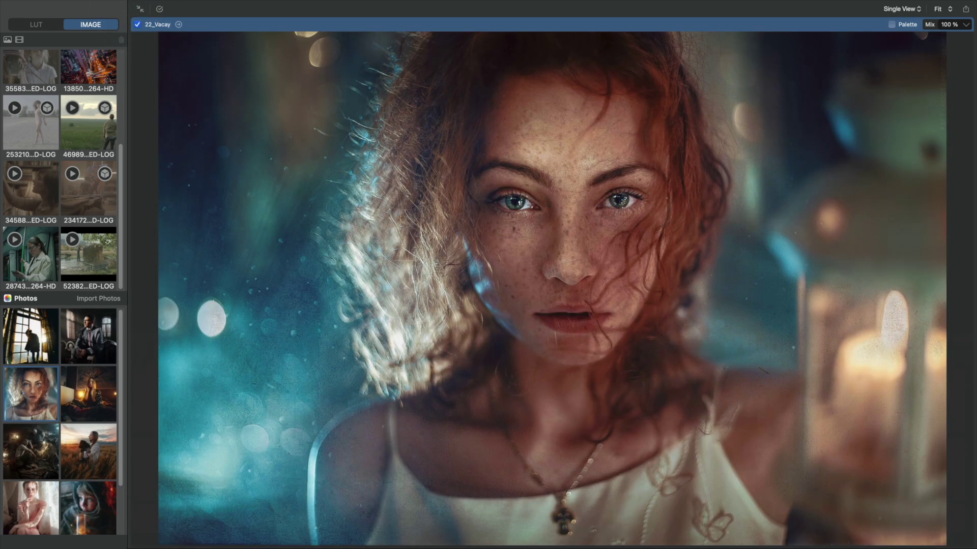
Step: Inspect the preview at 100% actual size, pan across it, then zoom back to Fit
{"action": "left_click", "coordinate": [942, 11]}
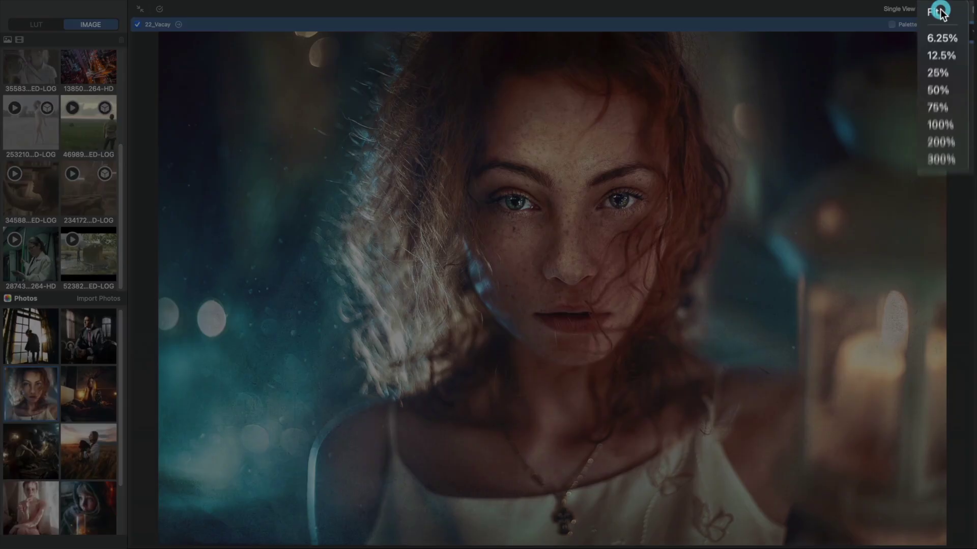
{"action": "left_click", "coordinate": [927, 157]}
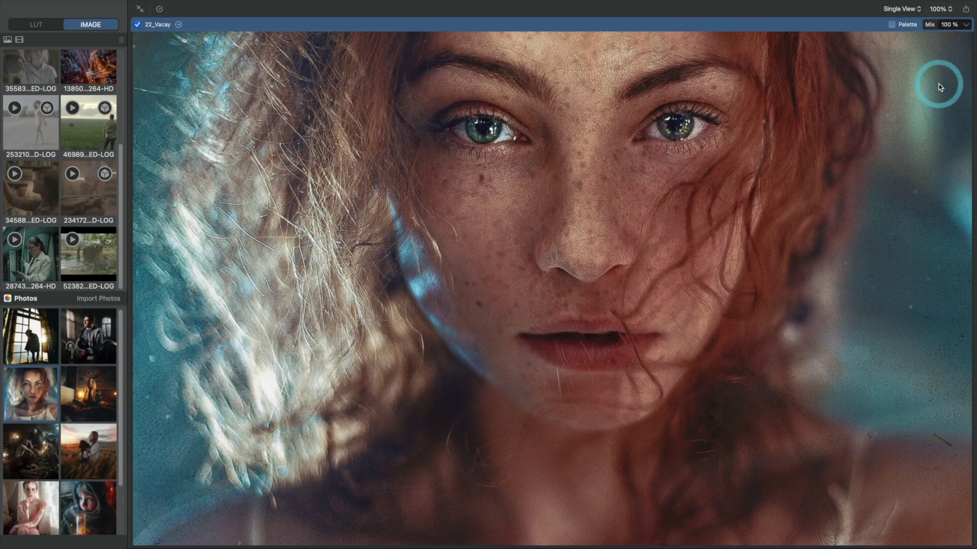
{"action": "scroll", "coordinate": [283, 69], "scroll_direction": "right", "scroll_amount": 8}
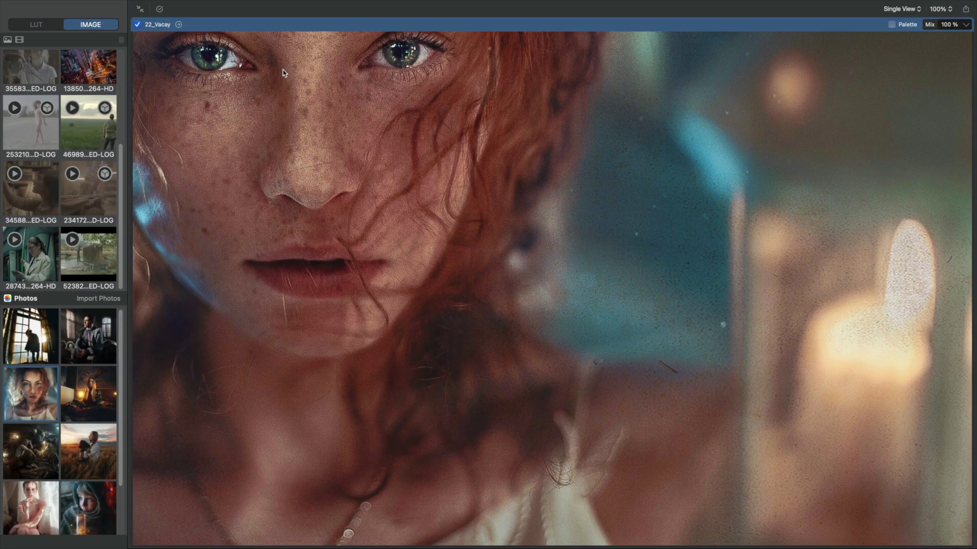
{"action": "left_click", "coordinate": [283, 69]}
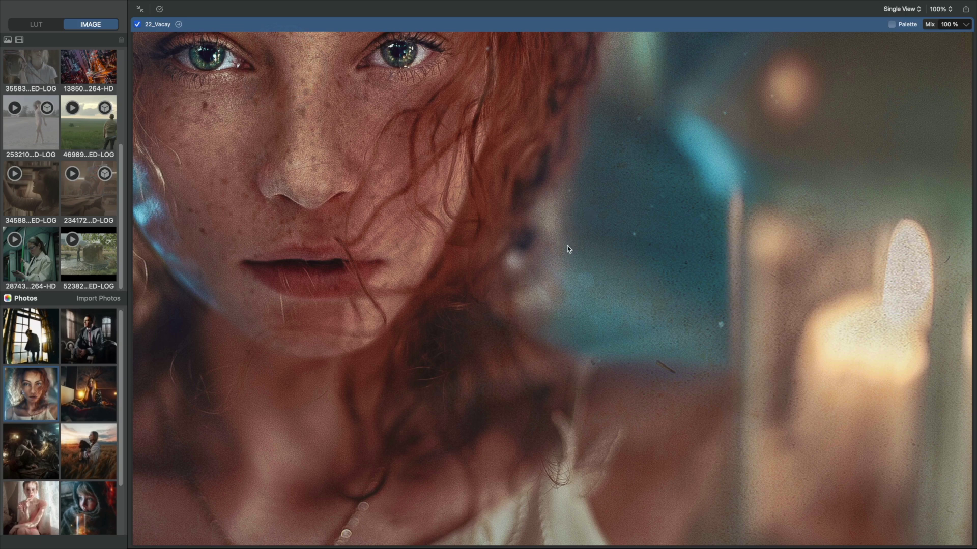
{"action": "left_click", "coordinate": [936, 9]}
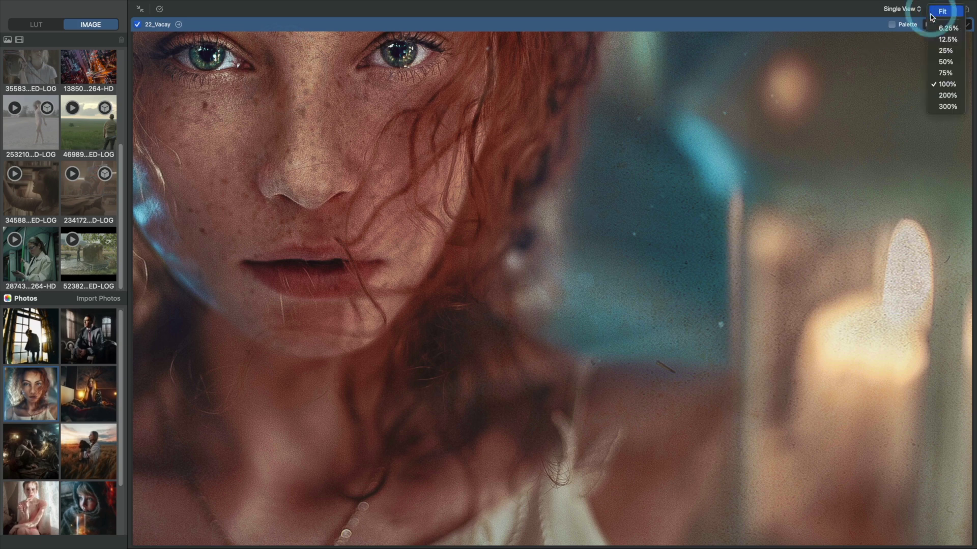
{"action": "left_click", "coordinate": [942, 12]}
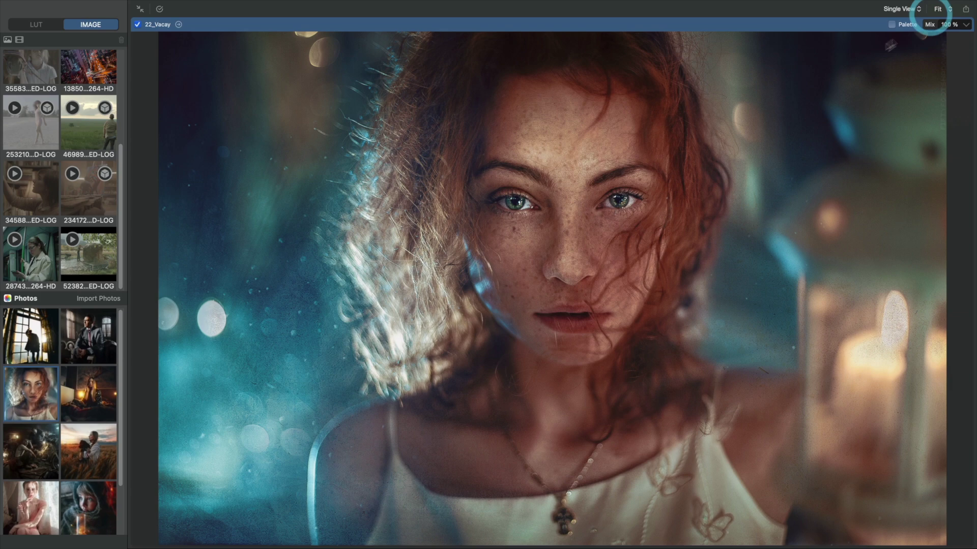
Step: Switch to two side-by-side previews with the LUT browser below, and turn off 01_Natty
{"action": "left_click", "coordinate": [901, 9]}
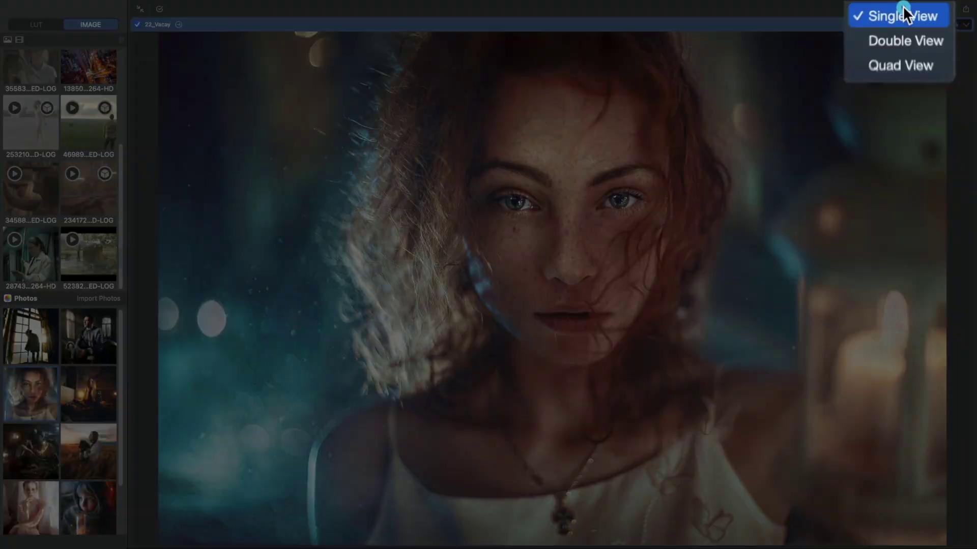
{"action": "left_click", "coordinate": [895, 81]}
{"action": "left_click", "coordinate": [900, 9]}
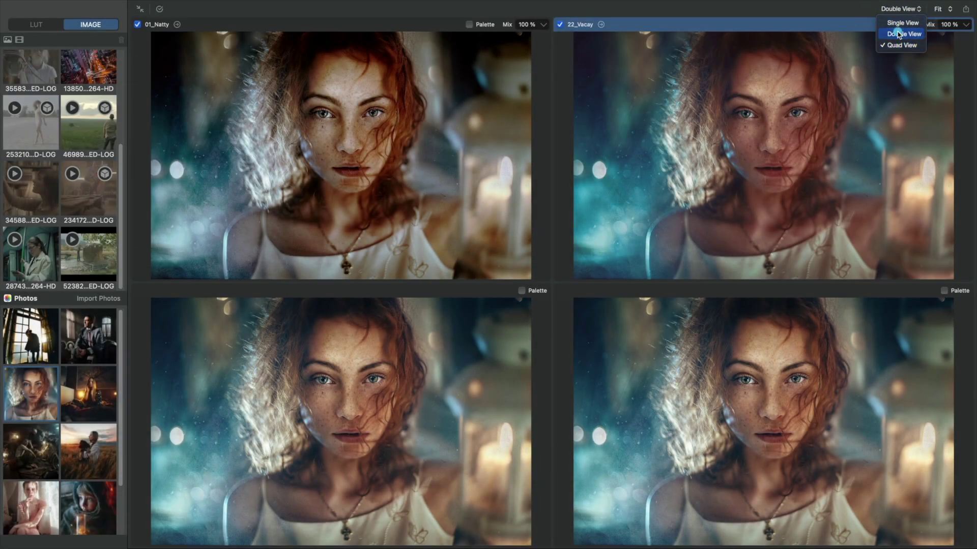
{"action": "left_click", "coordinate": [898, 34]}
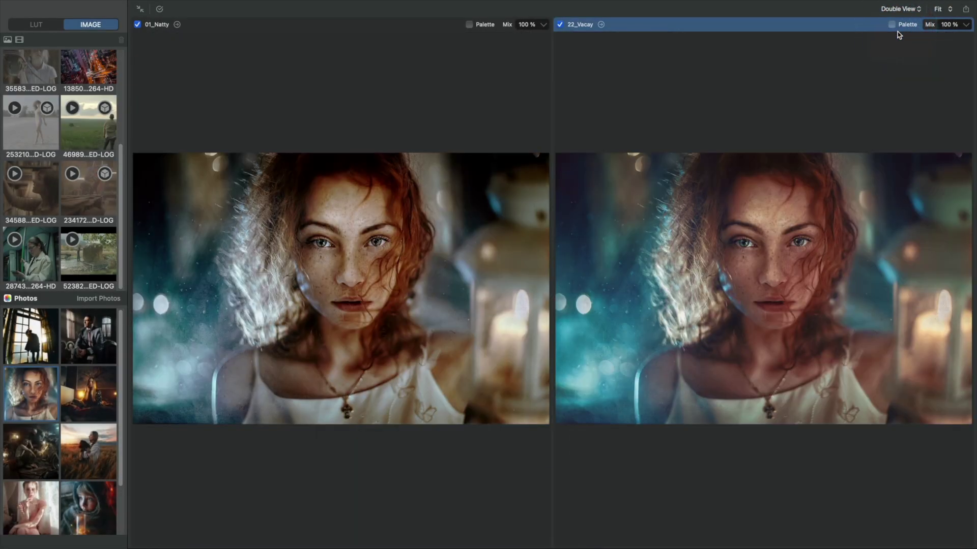
{"action": "left_click", "coordinate": [140, 9]}
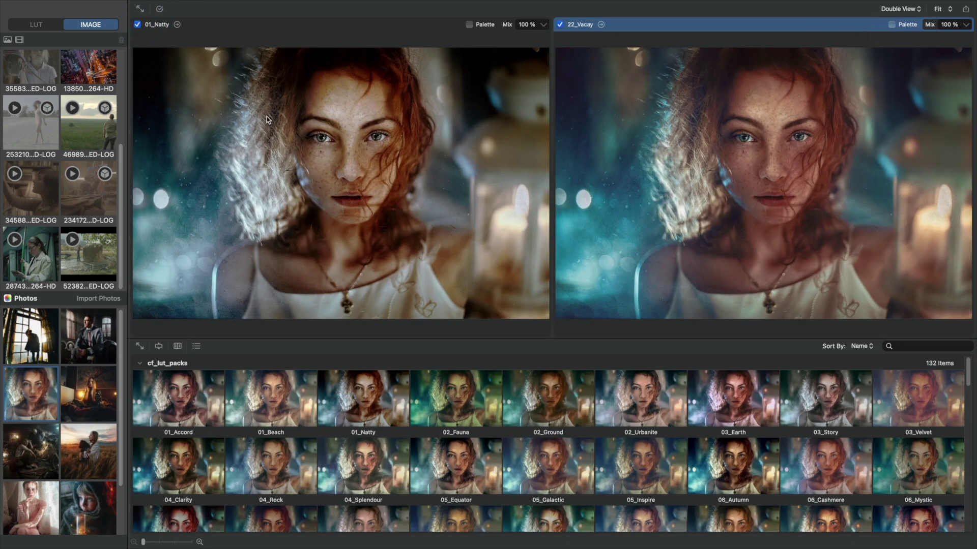
{"action": "left_click", "coordinate": [136, 25]}
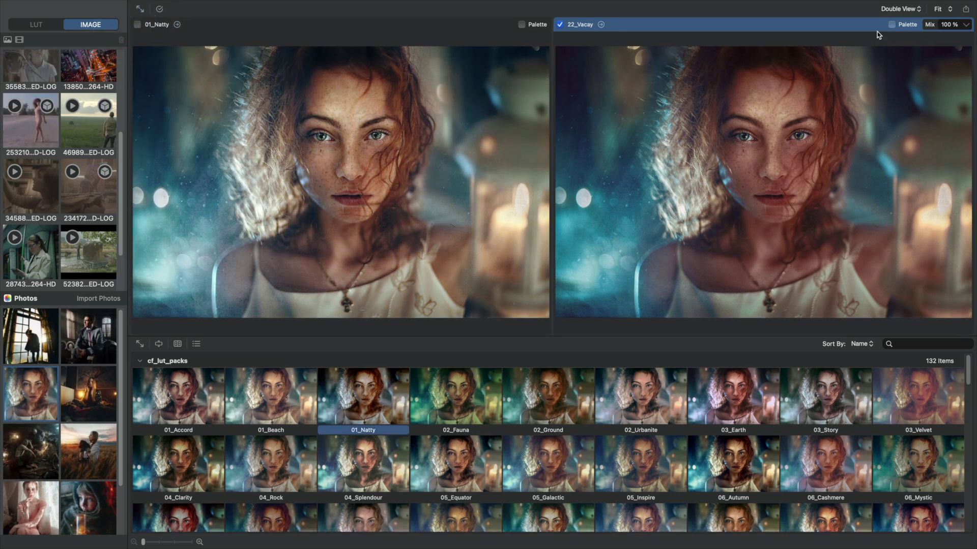
Step: Zoom both previews to 100%, pan across the face, then fit both back to the full image
{"action": "left_click", "coordinate": [941, 8]}
{"action": "left_click", "coordinate": [951, 88]}
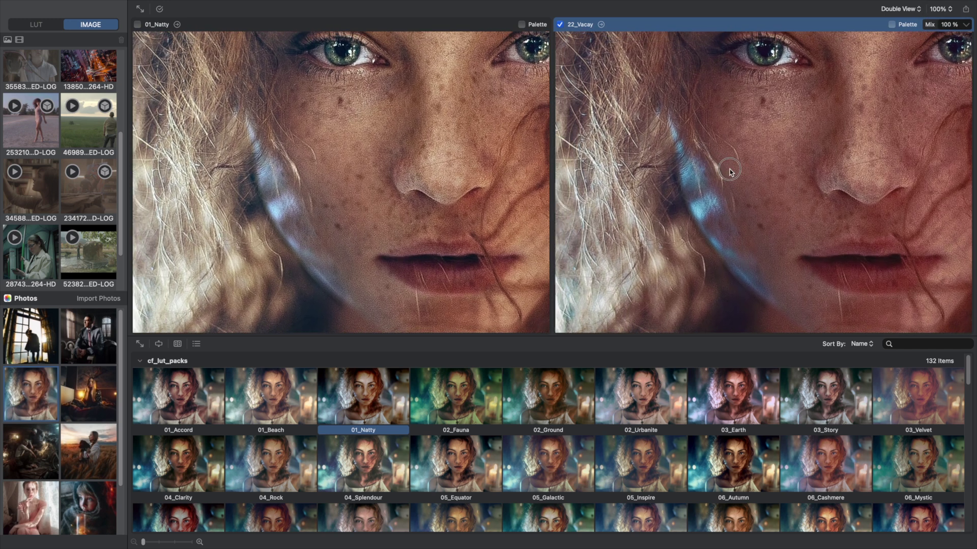
{"action": "scroll", "coordinate": [729, 172], "scroll_direction": "left", "scroll_amount": 5}
{"action": "scroll", "coordinate": [730, 172], "scroll_direction": "up", "scroll_amount": 2}
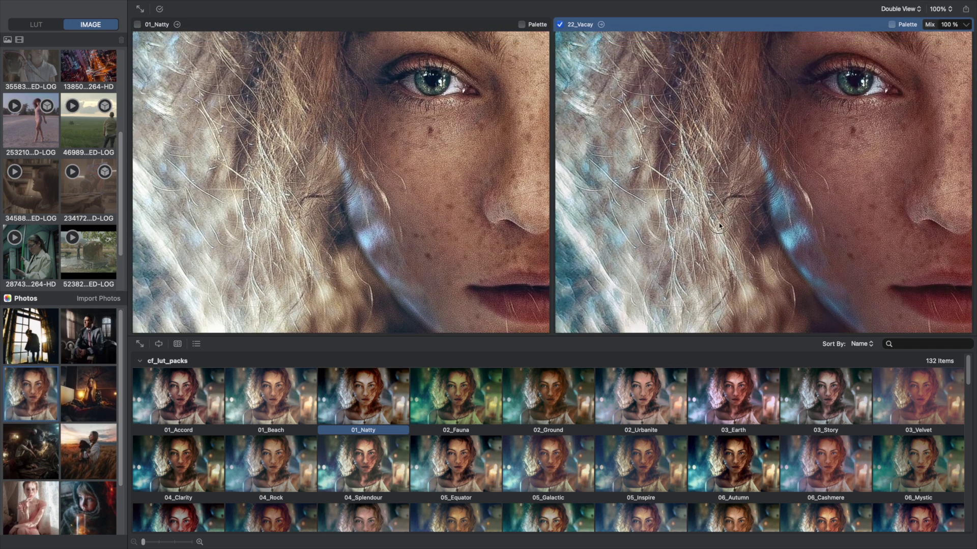
{"action": "scroll", "coordinate": [719, 225], "scroll_direction": "up", "scroll_amount": 5}
{"action": "scroll", "coordinate": [720, 225], "scroll_direction": "left", "scroll_amount": 1}
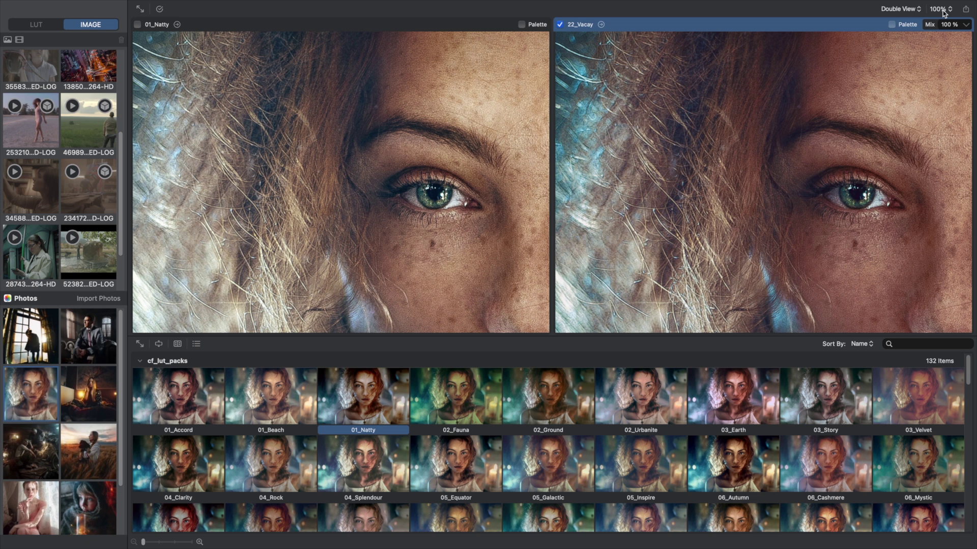
{"action": "left_click", "coordinate": [943, 11]}
Step: Compare 02_Ground with 03_Earth showing its colour palette, and save the preview with palette to file
{"action": "left_click", "coordinate": [423, 239]}
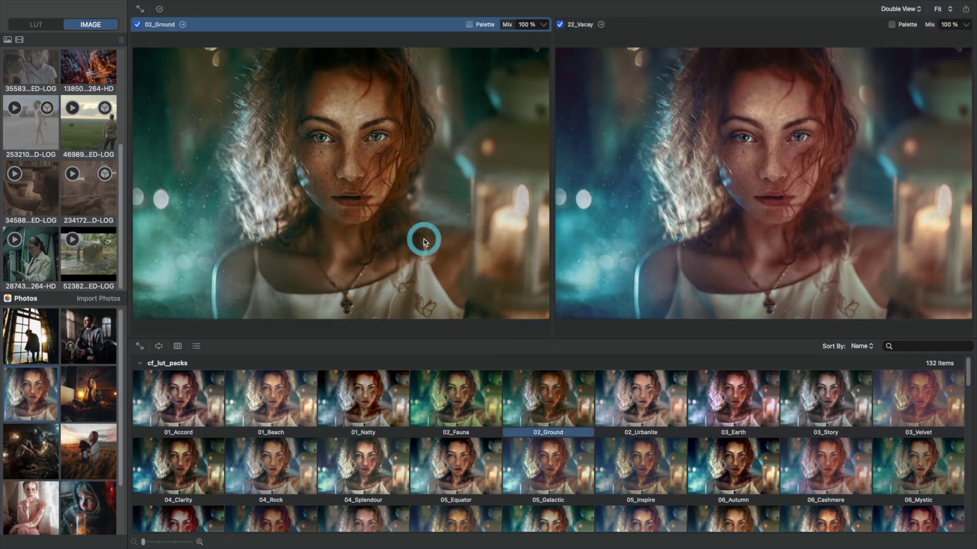
{"action": "left_click", "coordinate": [754, 286]}
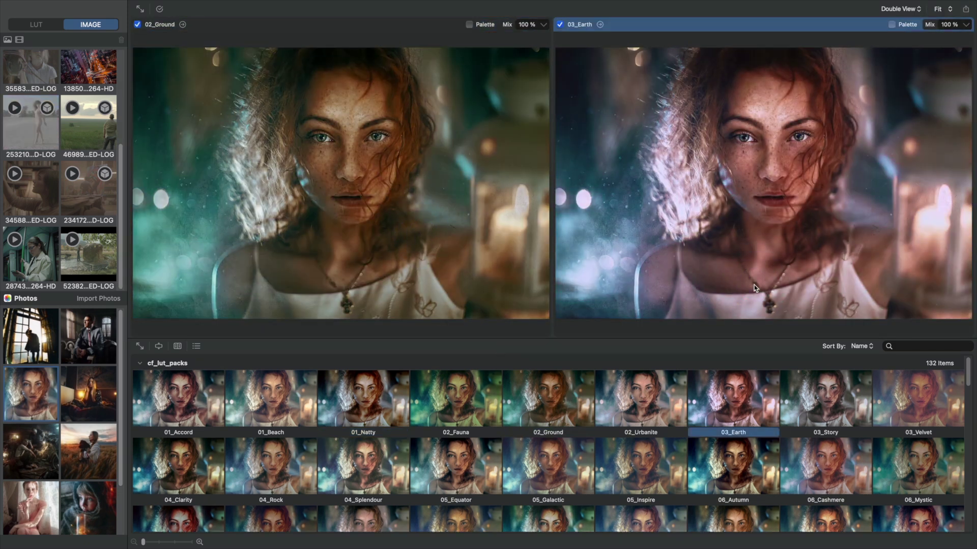
{"action": "left_click", "coordinate": [892, 24]}
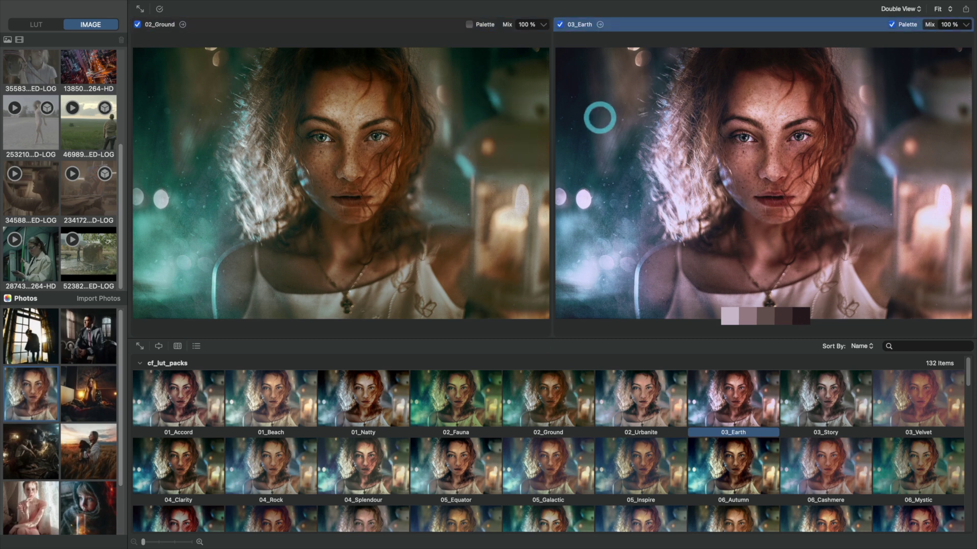
{"action": "left_click", "coordinate": [965, 9]}
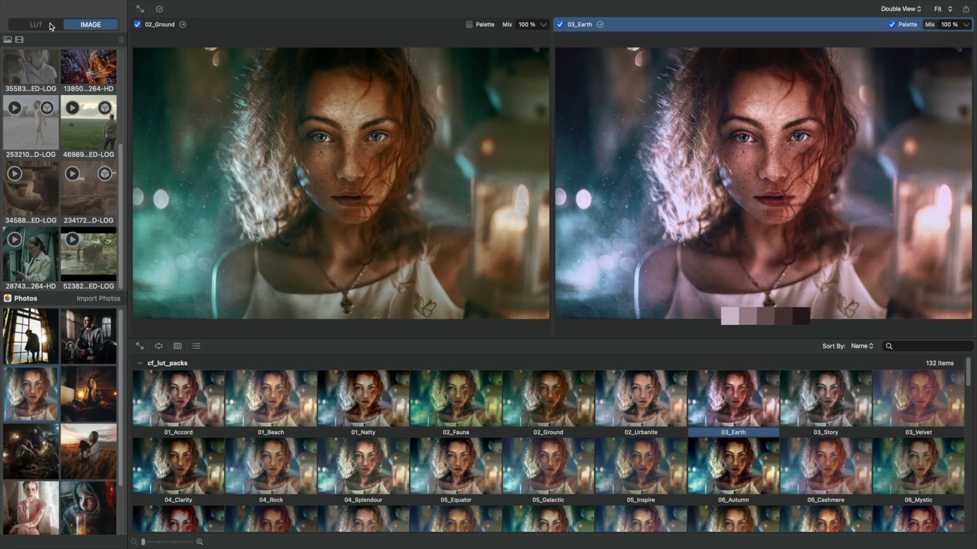
{"action": "left_click", "coordinate": [50, 24]}
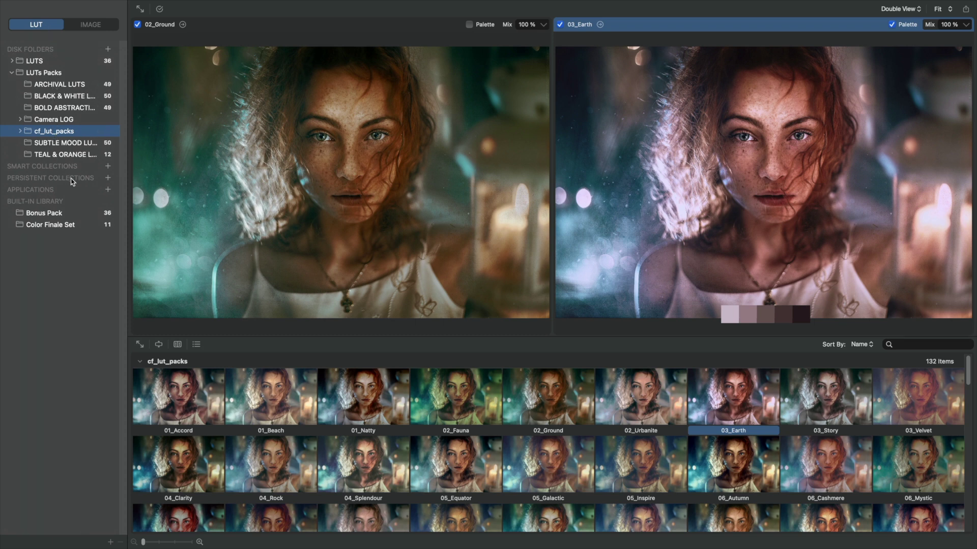
Step: Add a new persistent collection named 'my LUTs', then return to cf_lut_packs
{"action": "left_click", "coordinate": [107, 178]}
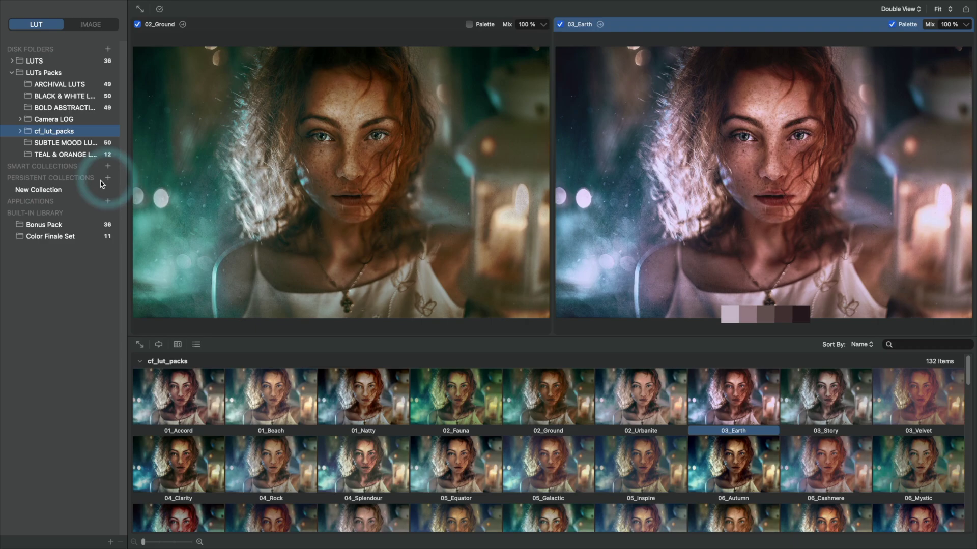
{"action": "left_click", "coordinate": [84, 189]}
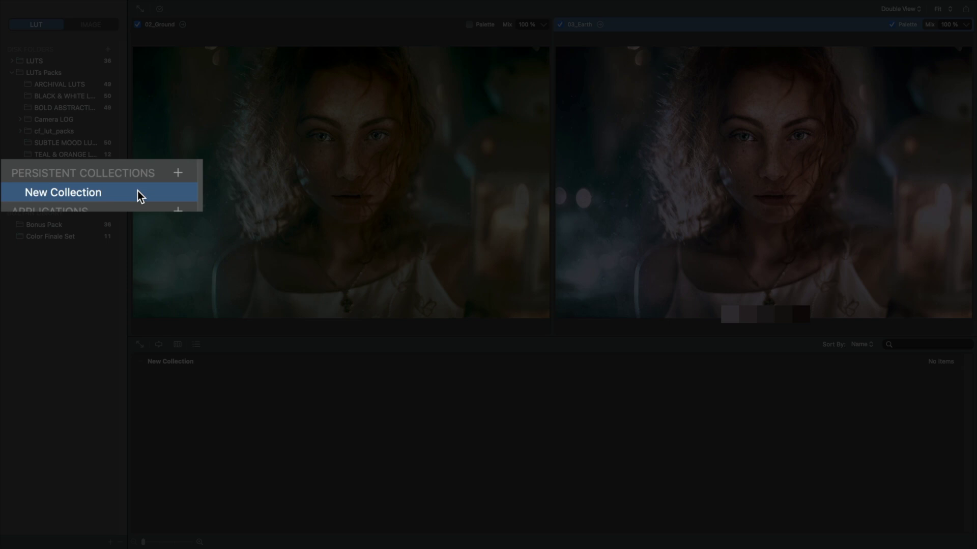
{"action": "double_click", "coordinate": [138, 191]}
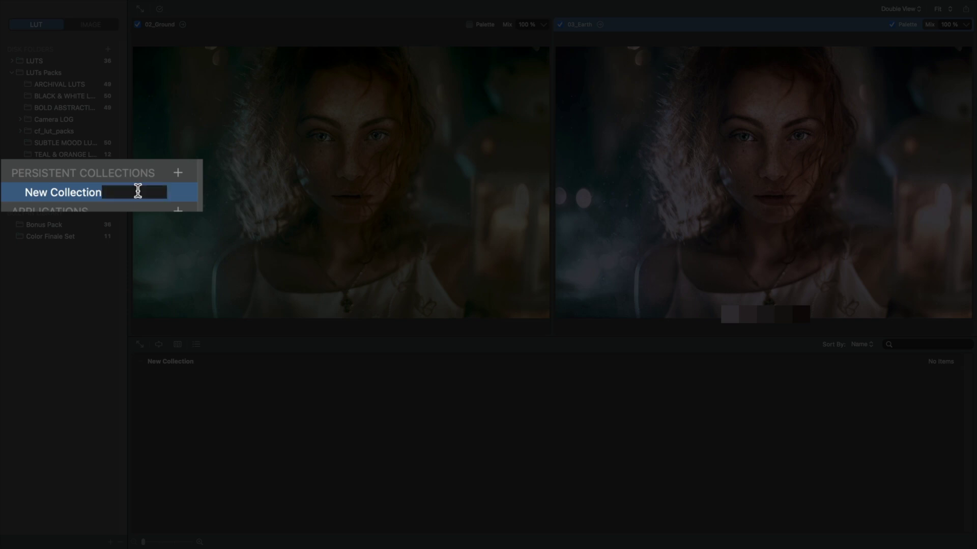
{"action": "type", "text": "my LUTs"}
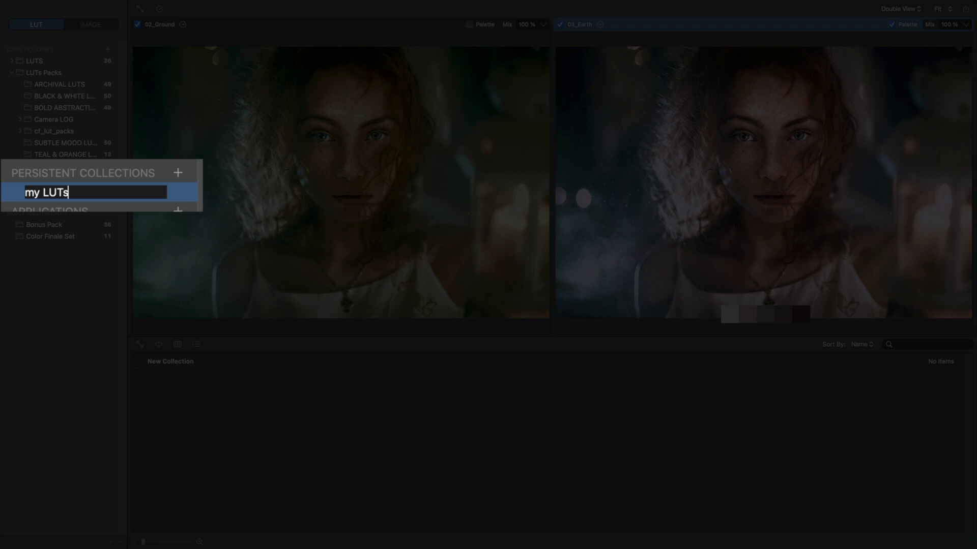
{"action": "key", "text": "Return"}
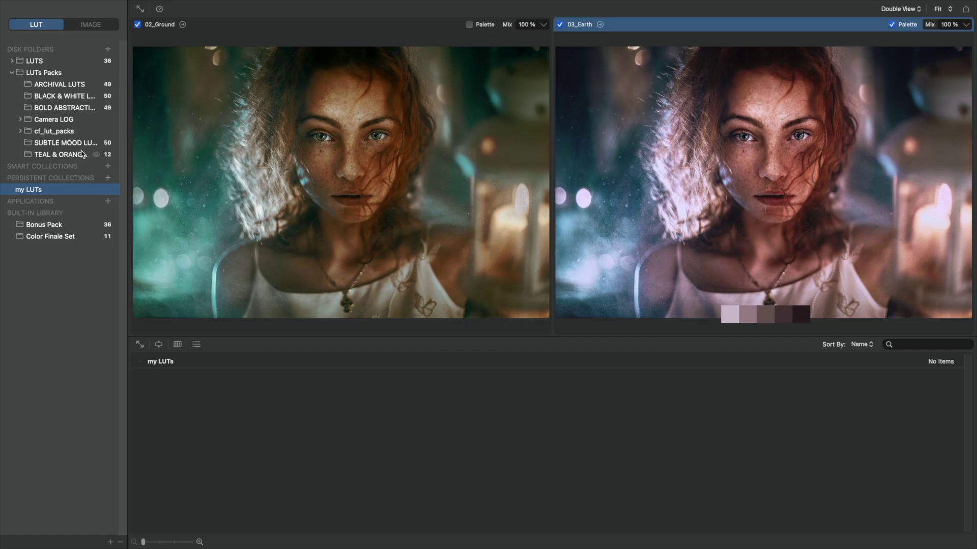
{"action": "left_click", "coordinate": [77, 132]}
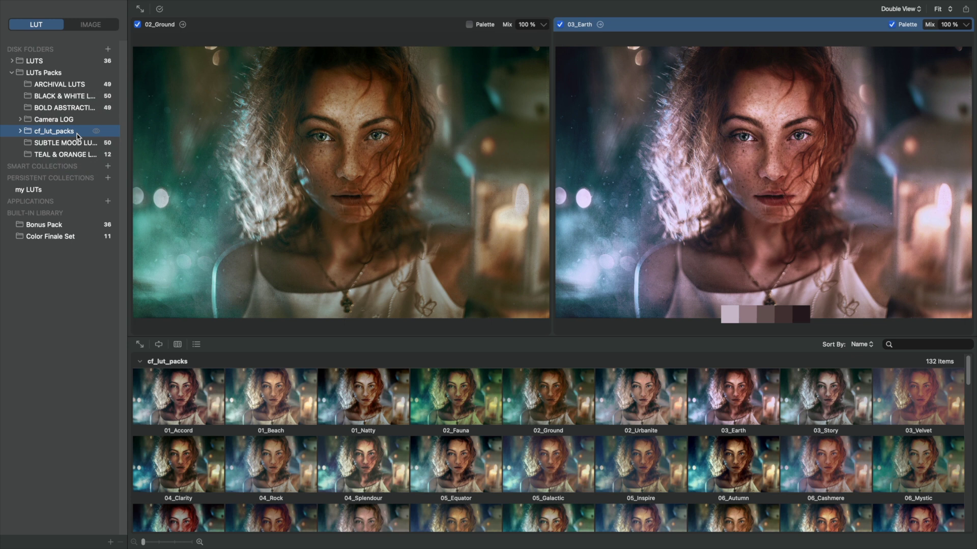
Step: Split the browser with my LUTs on the right and drag five cf_lut_packs looks into it
{"action": "left_click", "coordinate": [178, 344]}
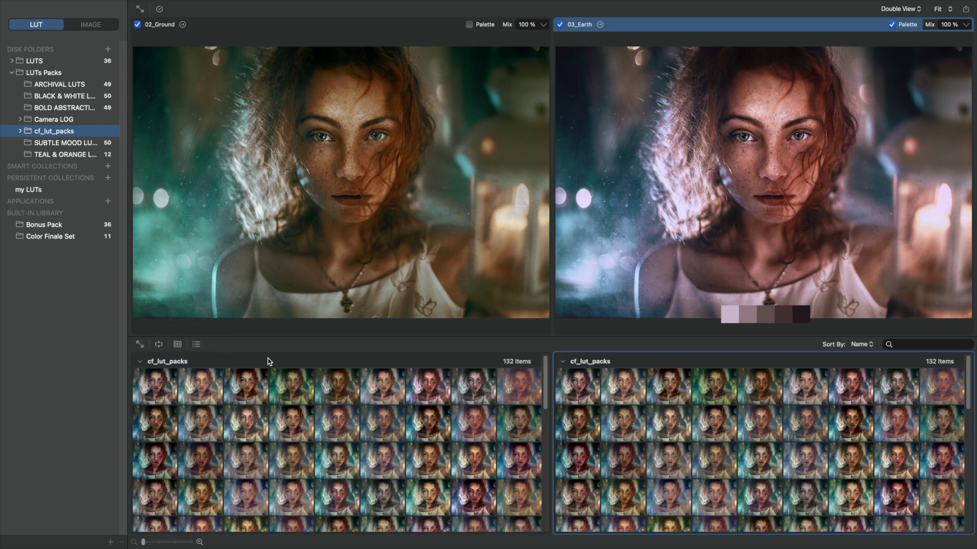
{"action": "left_click", "coordinate": [64, 191]}
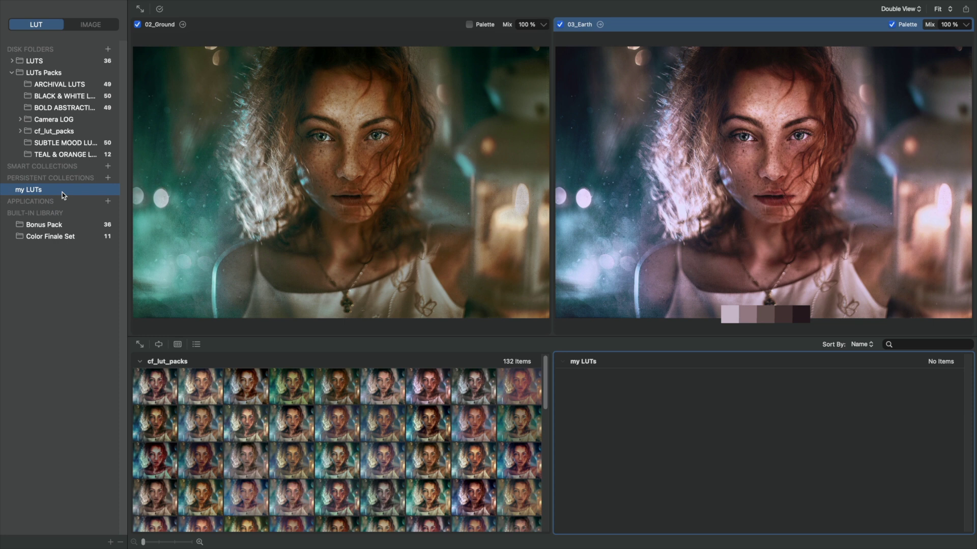
{"action": "left_click_drag", "start_coordinate": [287, 424], "coordinate": [638, 416]}
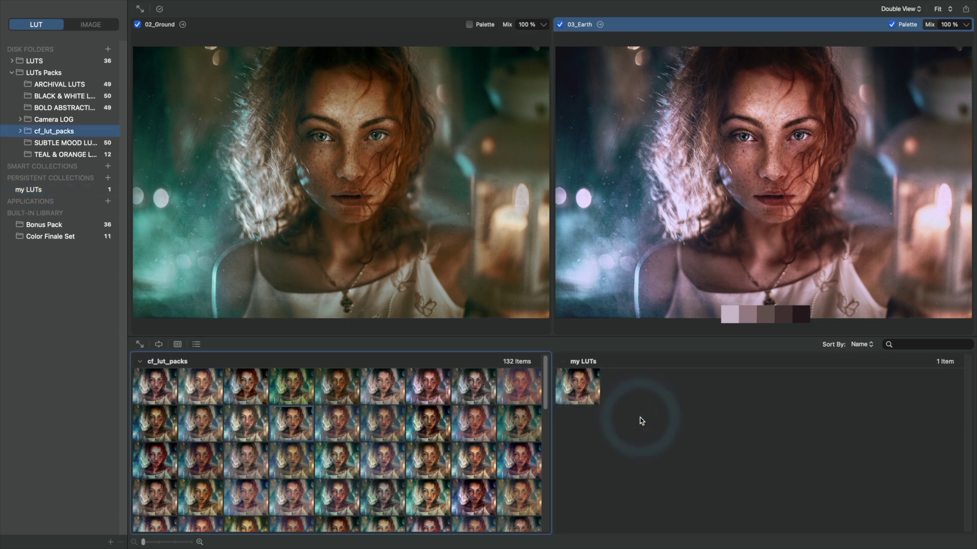
{"action": "left_click_drag", "start_coordinate": [474, 423], "coordinate": [640, 432]}
{"action": "left_click_drag", "start_coordinate": [524, 389], "coordinate": [657, 398]}
{"action": "left_click_drag", "start_coordinate": [519, 460], "coordinate": [706, 402]}
{"action": "left_click_drag", "start_coordinate": [518, 497], "coordinate": [759, 387]}
Step: Show ARCHIVAL LUTS in the left browser and BOLD ABSTRACTION LUTS in the right
{"action": "left_click", "coordinate": [60, 84]}
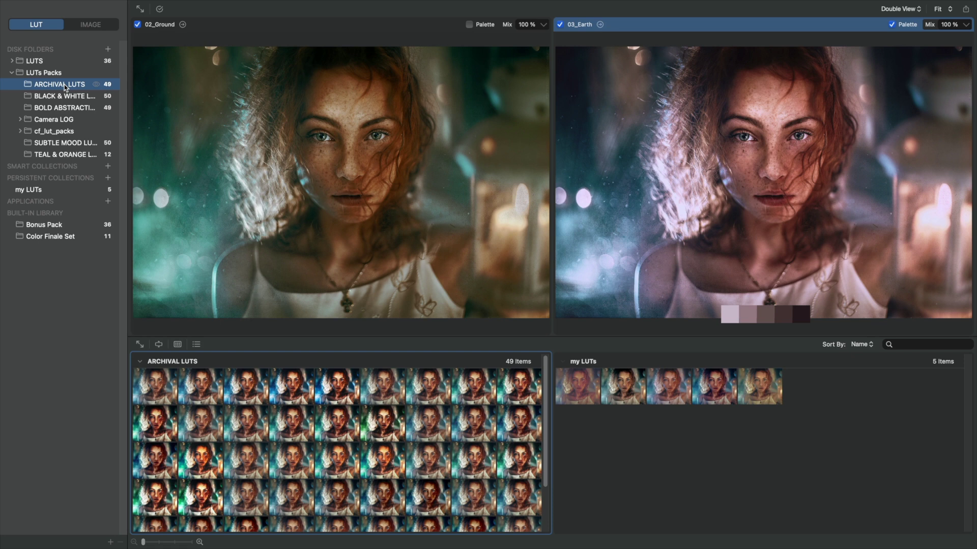
{"action": "left_click", "coordinate": [31, 189]}
{"action": "left_click", "coordinate": [76, 107]}
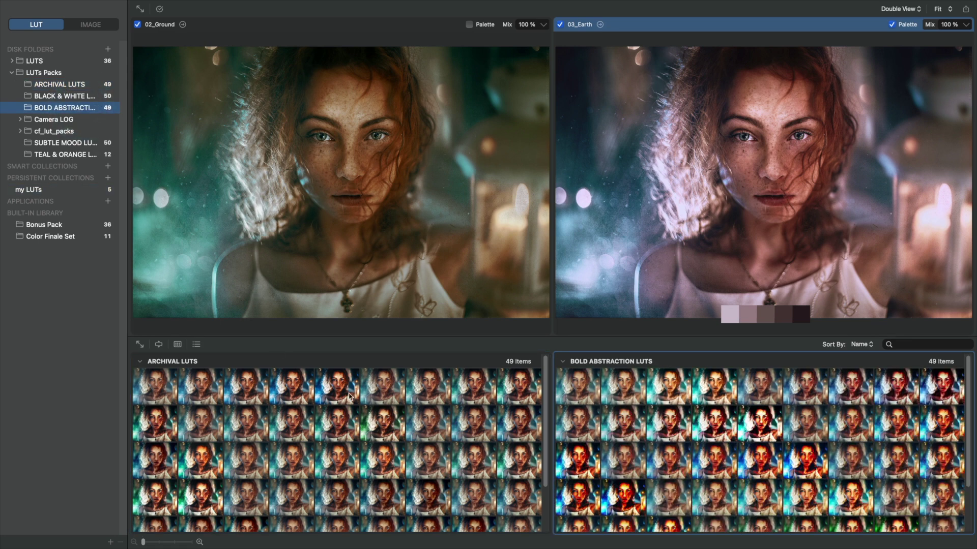
{"action": "left_click_drag", "start_coordinate": [525, 437], "coordinate": [580, 433]}
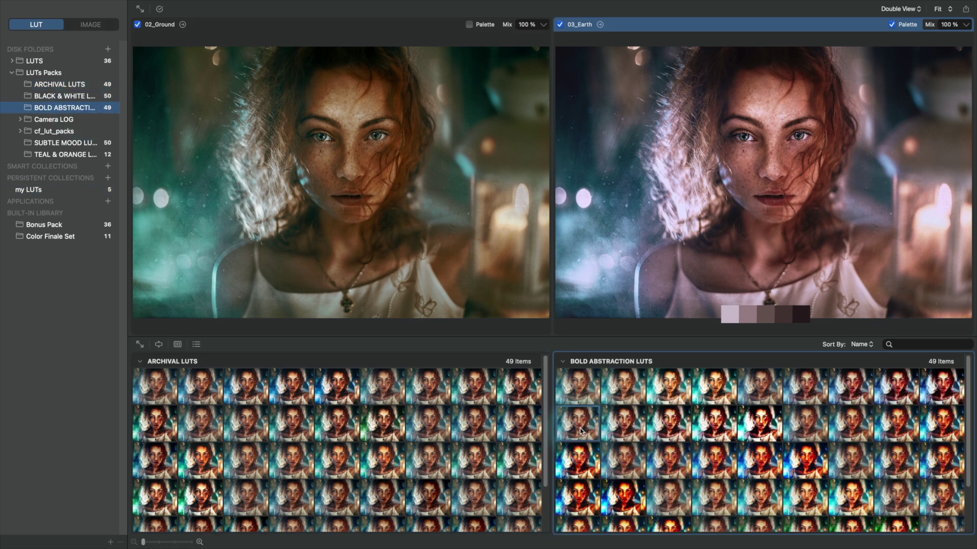
Step: Return to a single browser, create a smart collection 'Smart' filtered by Import Date, and open it
{"action": "left_click", "coordinate": [178, 344]}
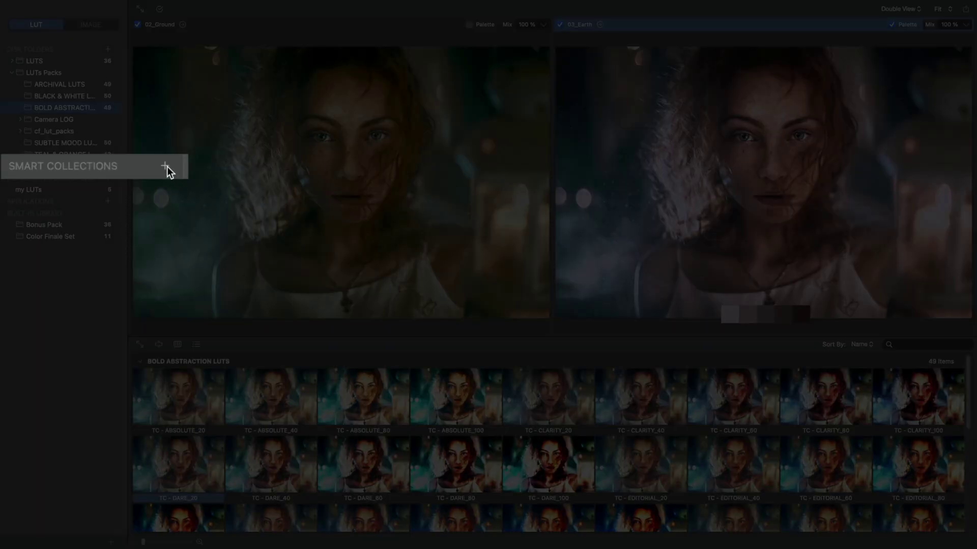
{"action": "left_click", "coordinate": [108, 166]}
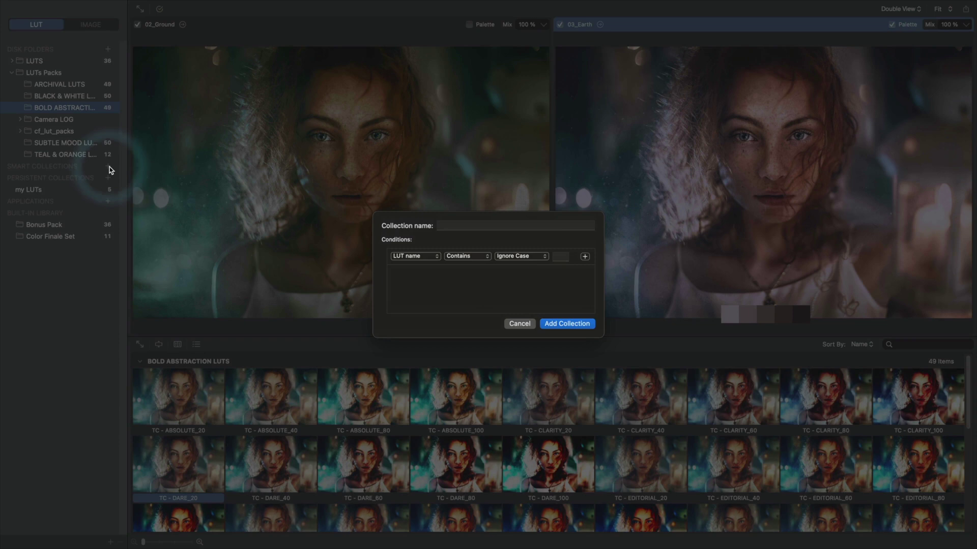
{"action": "type", "text": "Smart"}
{"action": "left_click", "coordinate": [431, 254]}
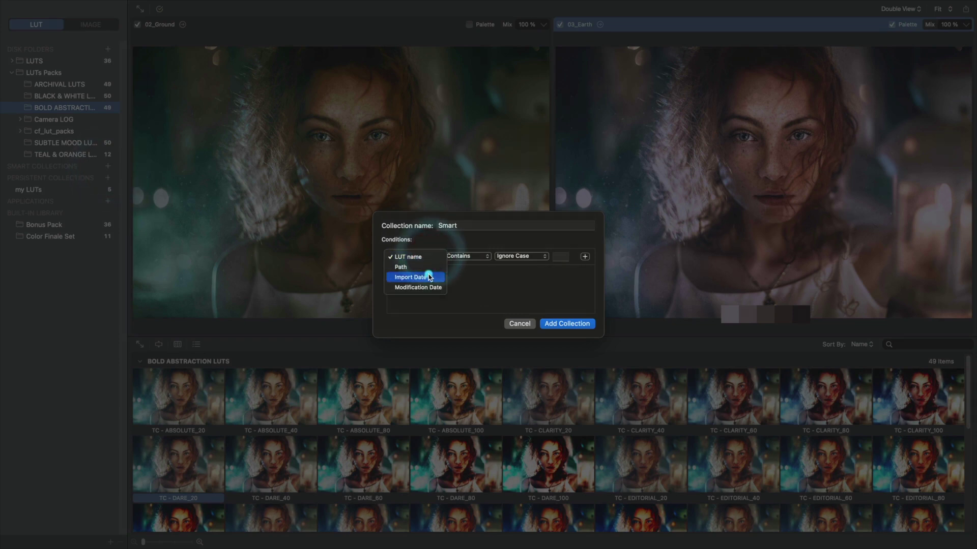
{"action": "left_click", "coordinate": [427, 274]}
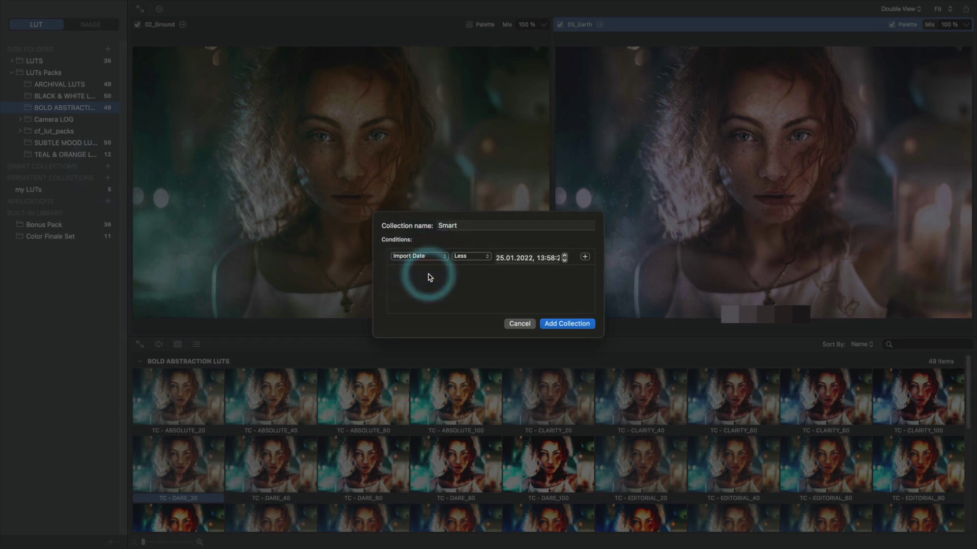
{"action": "left_click", "coordinate": [561, 324]}
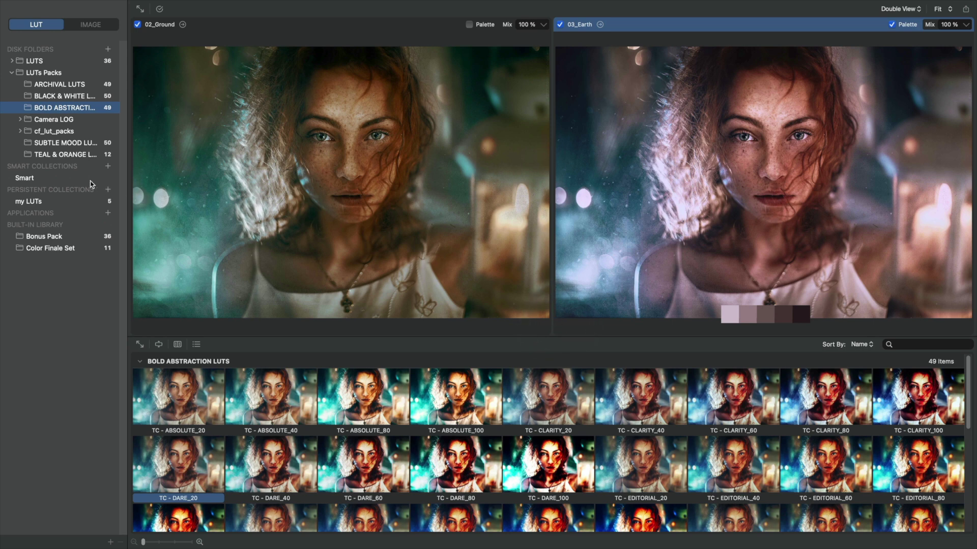
{"action": "left_click", "coordinate": [91, 182]}
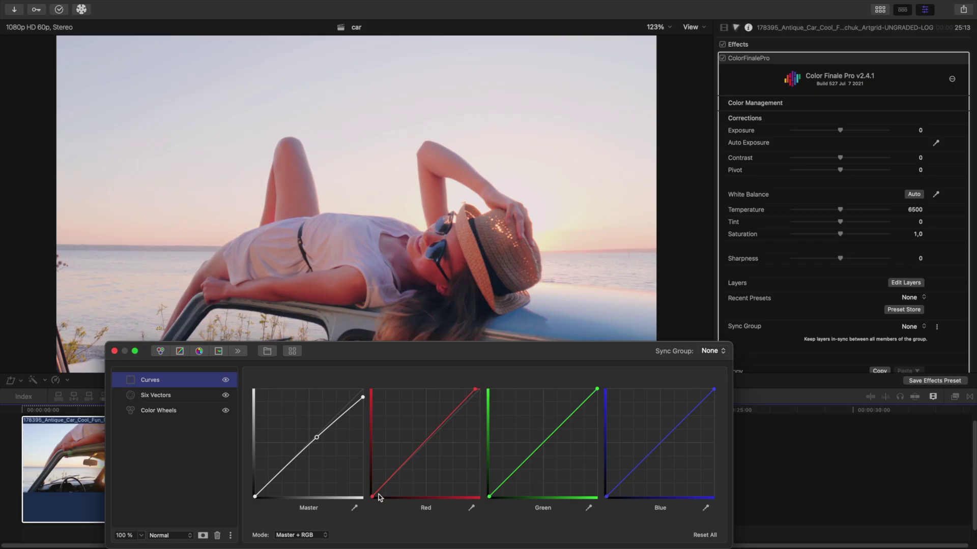
Step: Close the Color Finale curves window and choose Export as LUT from the plugin menu
{"action": "left_click", "coordinate": [114, 351]}
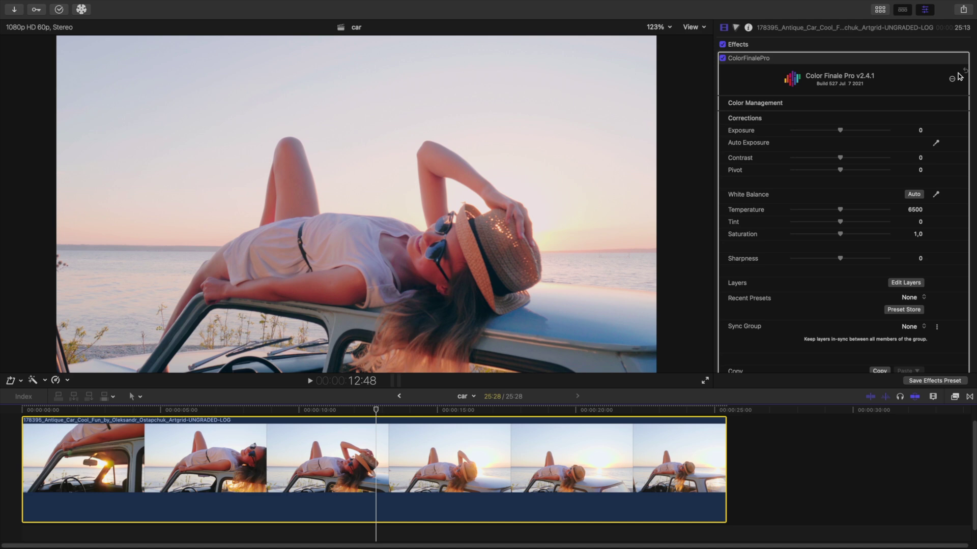
{"action": "left_click", "coordinate": [958, 77]}
{"action": "left_click", "coordinate": [933, 105]}
{"action": "type", "text": "Smart"}
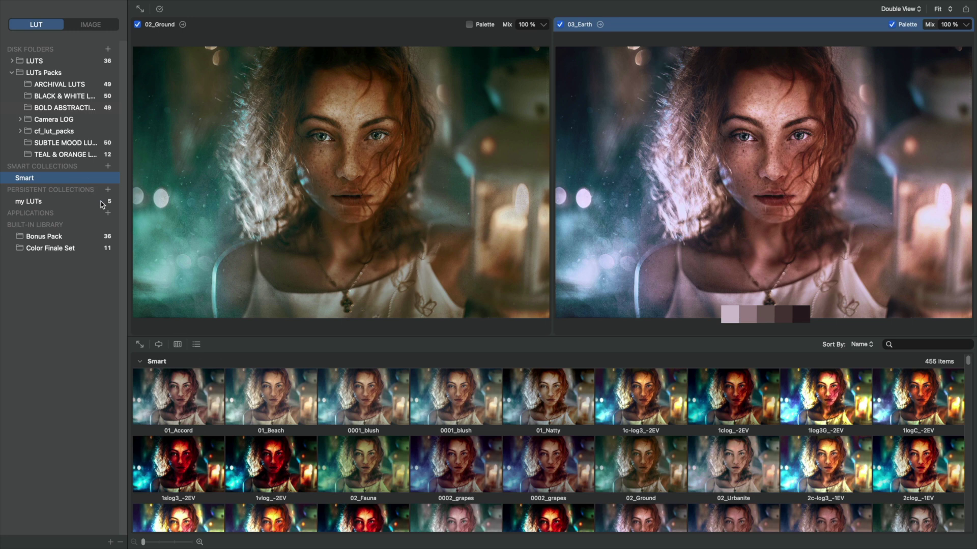
Step: In the Applications preferences, enable and allow access to Final Cut Pro's LUTs folder
{"action": "left_click", "coordinate": [108, 213]}
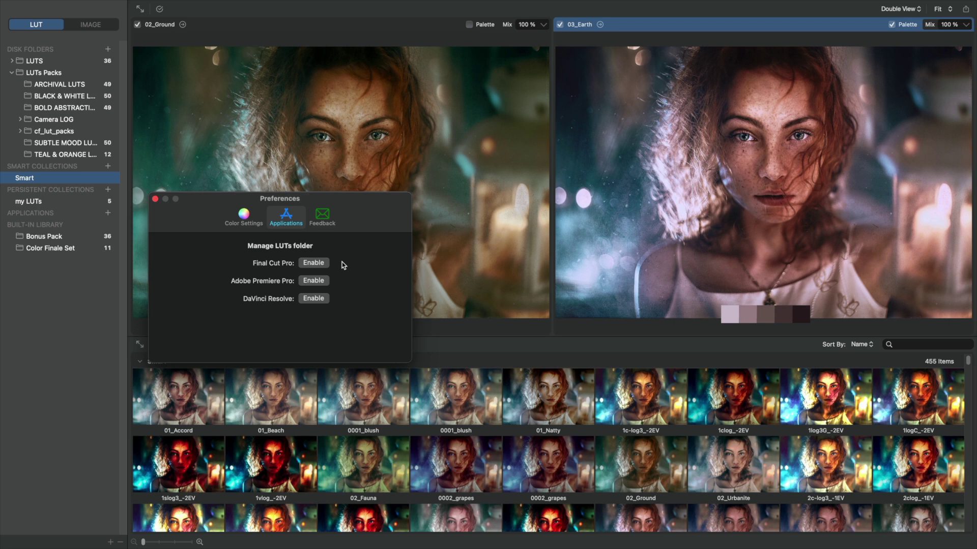
{"action": "left_click", "coordinate": [313, 263]}
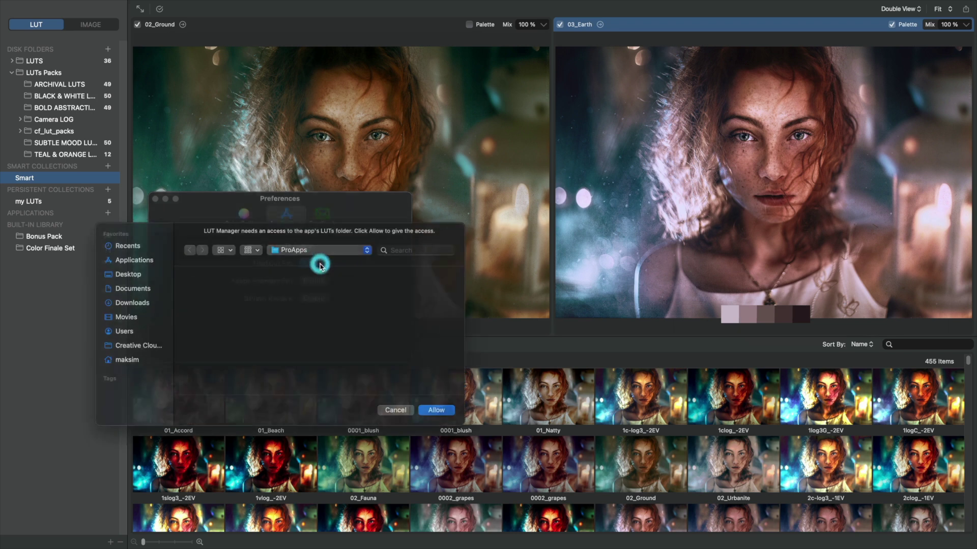
{"action": "left_click", "coordinate": [438, 414]}
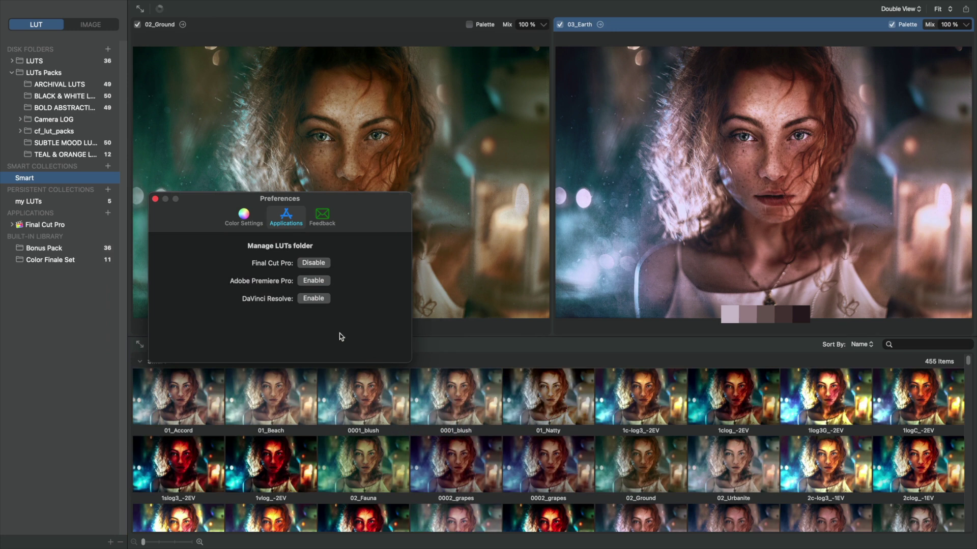
Step: Enable Adobe Premiere Pro and DaVinci Resolve LUT folders, close preferences, and select DaVinci Resolve
{"action": "left_click", "coordinate": [312, 280]}
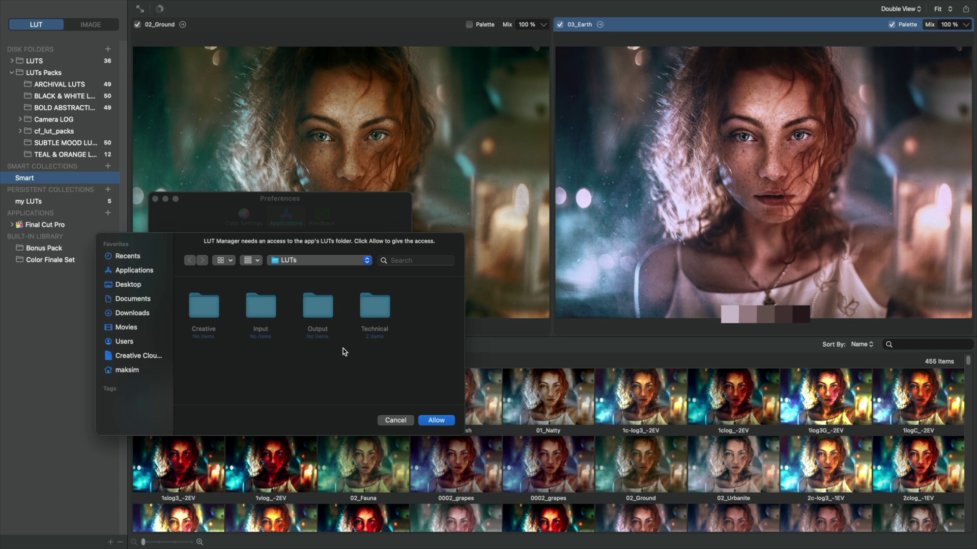
{"action": "left_click", "coordinate": [428, 421]}
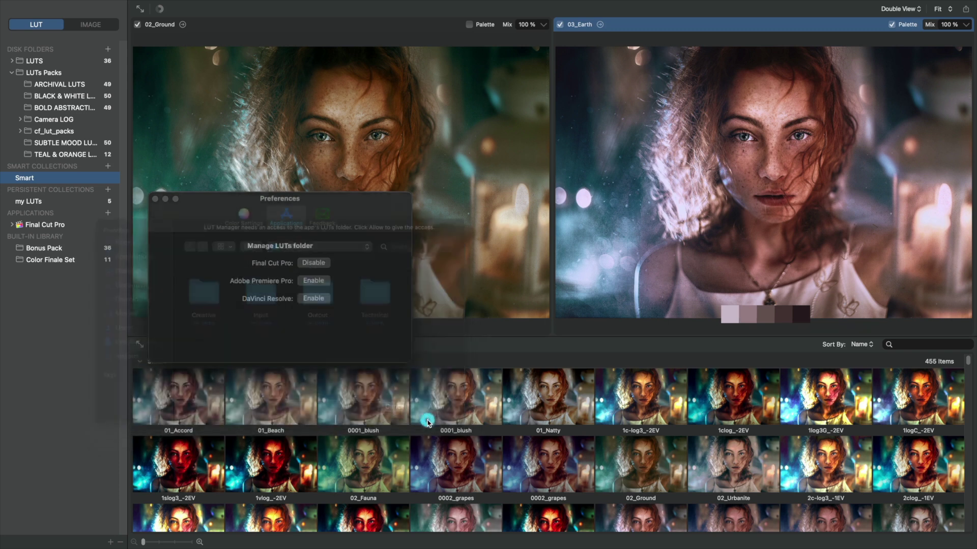
{"action": "left_click", "coordinate": [315, 301]}
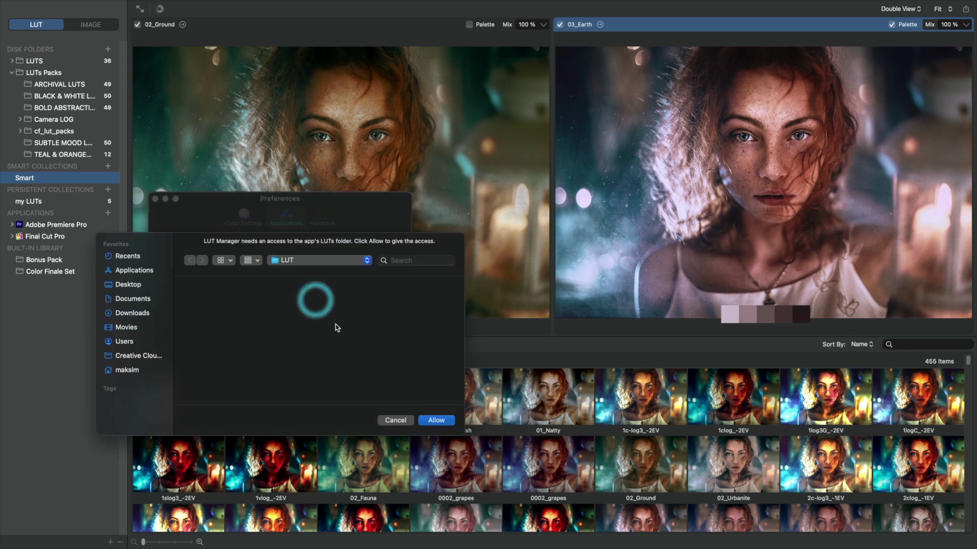
{"action": "left_click", "coordinate": [429, 422]}
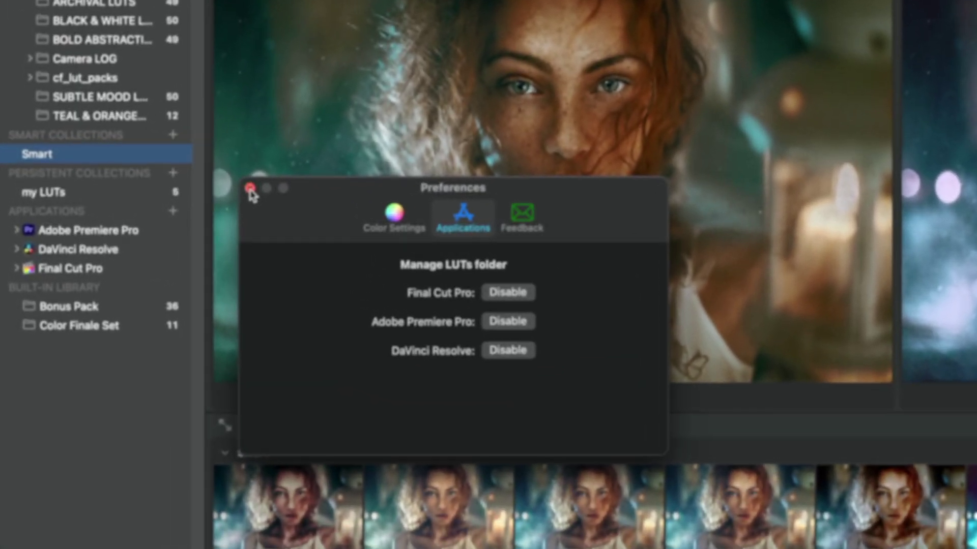
{"action": "left_click", "coordinate": [187, 195]}
{"action": "left_click", "coordinate": [47, 241]}
Step: Browse Resolve's ACES, Astrodesign, Blackmagic Design, DCI, DJI and Film Looks folders, then expand Premiere Pro
{"action": "left_click", "coordinate": [18, 252]}
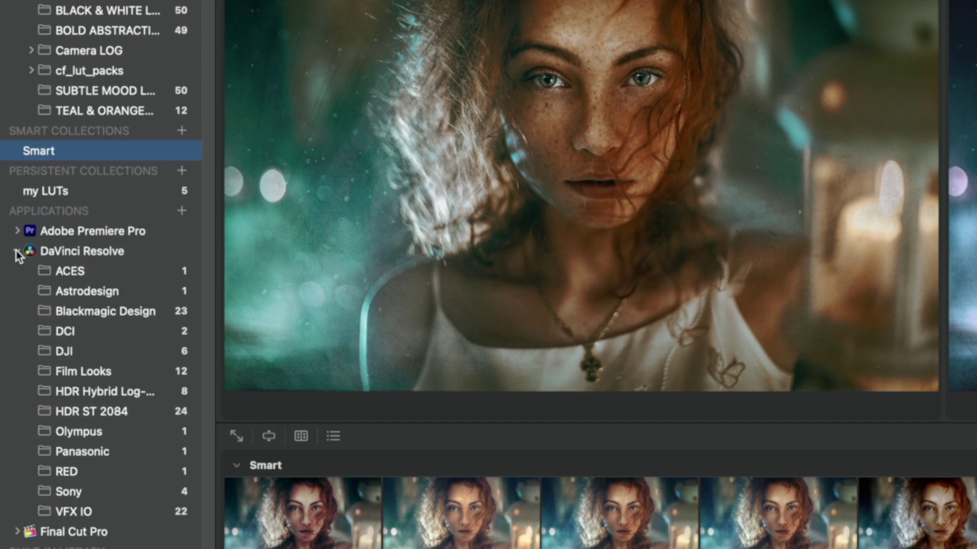
{"action": "left_click", "coordinate": [59, 269]}
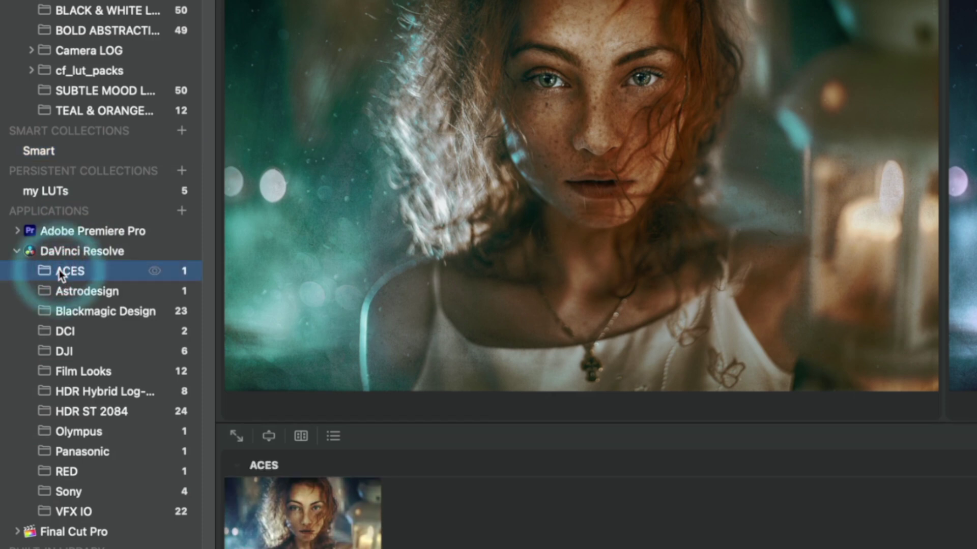
{"action": "left_click", "coordinate": [65, 293]}
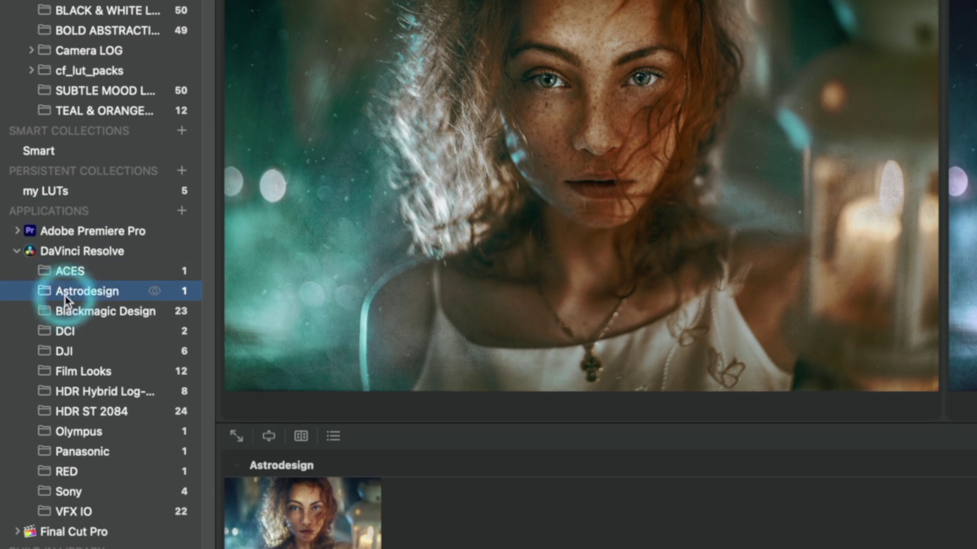
{"action": "left_click", "coordinate": [70, 312]}
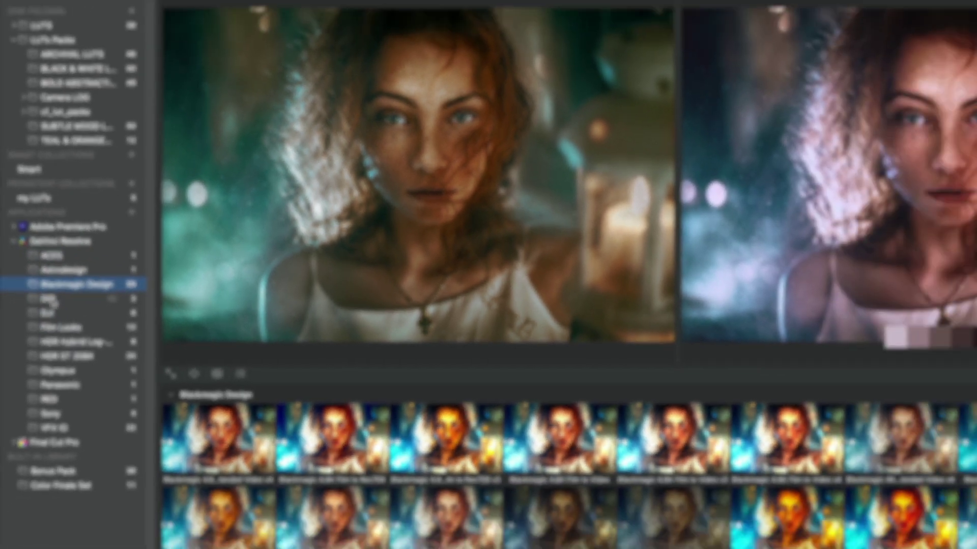
{"action": "left_click", "coordinate": [64, 331]}
{"action": "left_click", "coordinate": [41, 295]}
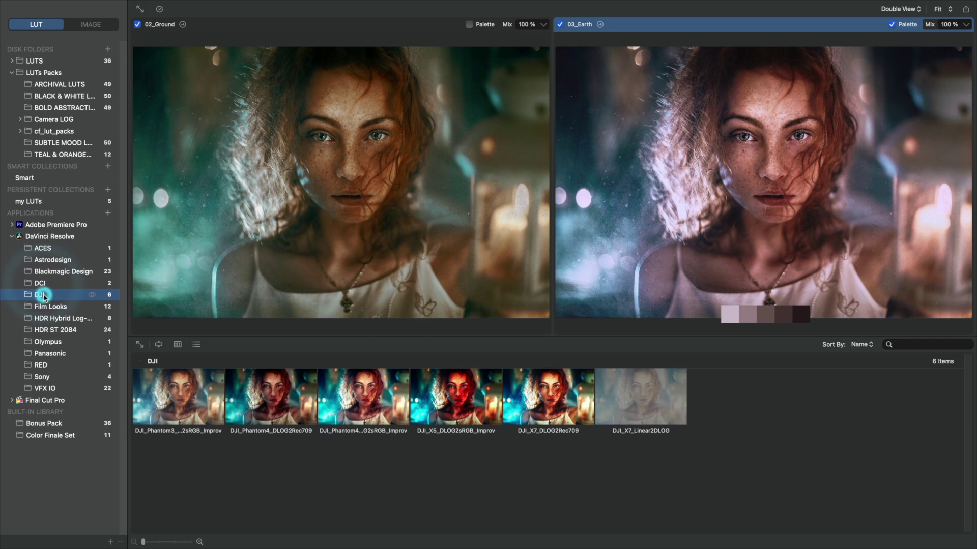
{"action": "left_click", "coordinate": [44, 306]}
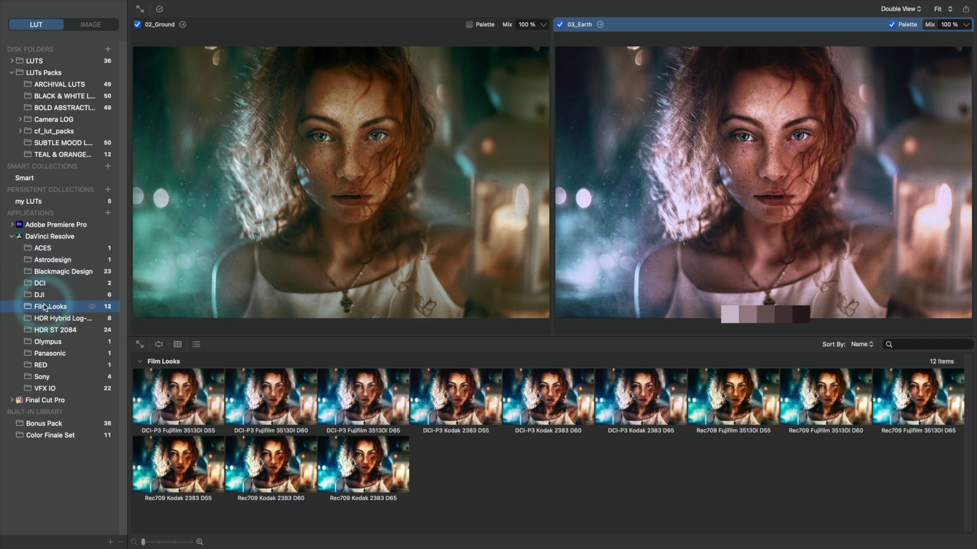
{"action": "left_click", "coordinate": [11, 224]}
Step: Show Creative LUTs beside cf_lut_packs in split view and drag three looks into Creative LUTs
{"action": "left_click", "coordinate": [29, 248]}
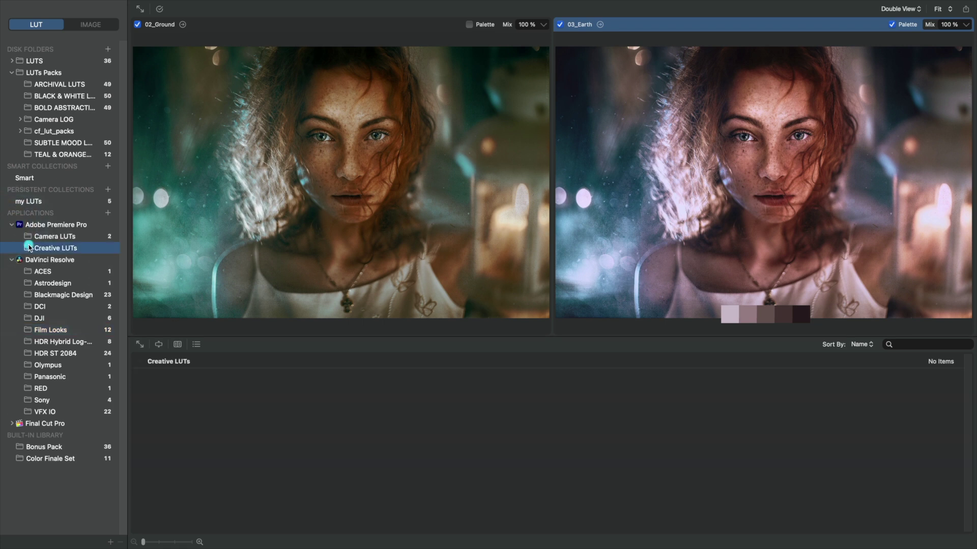
{"action": "left_click", "coordinate": [178, 345]}
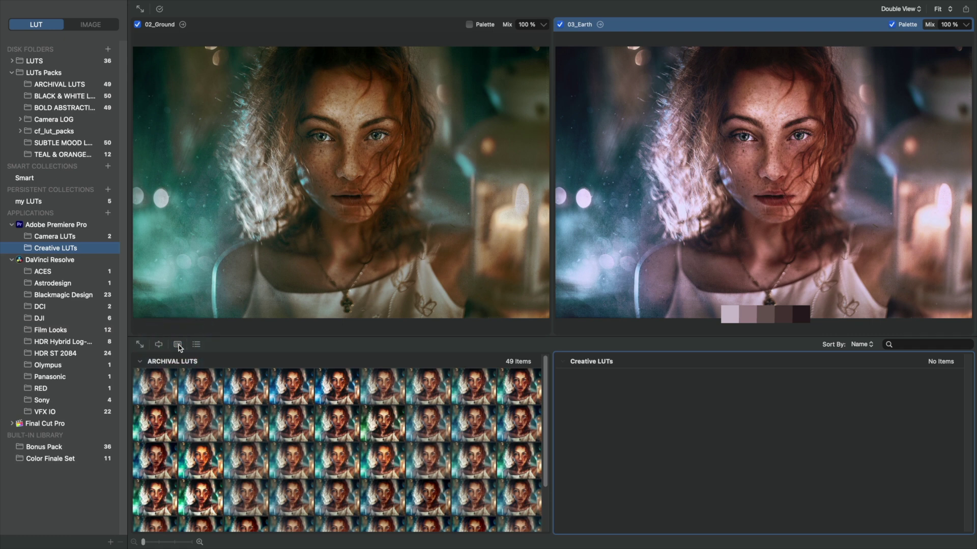
{"action": "left_click", "coordinate": [65, 134]}
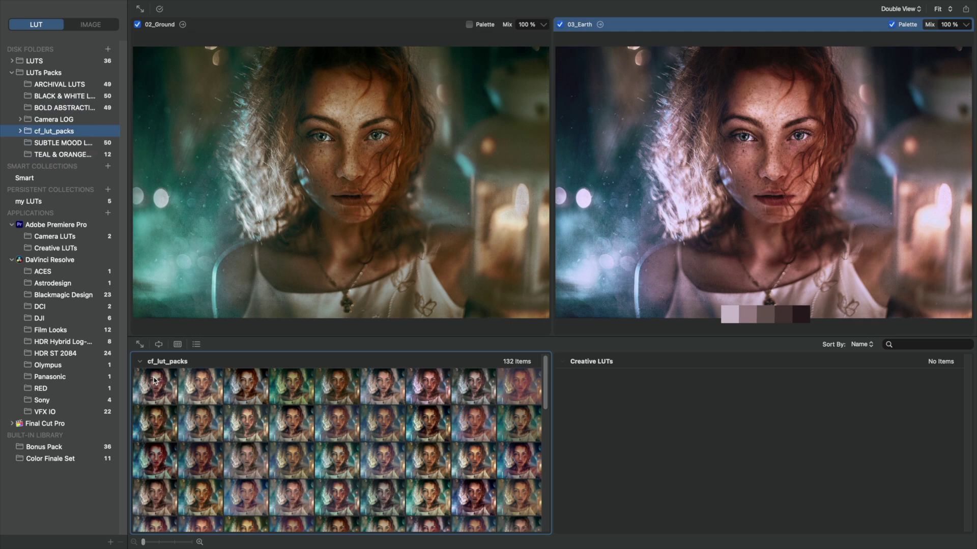
{"action": "left_click_drag", "start_coordinate": [154, 380], "coordinate": [596, 413]}
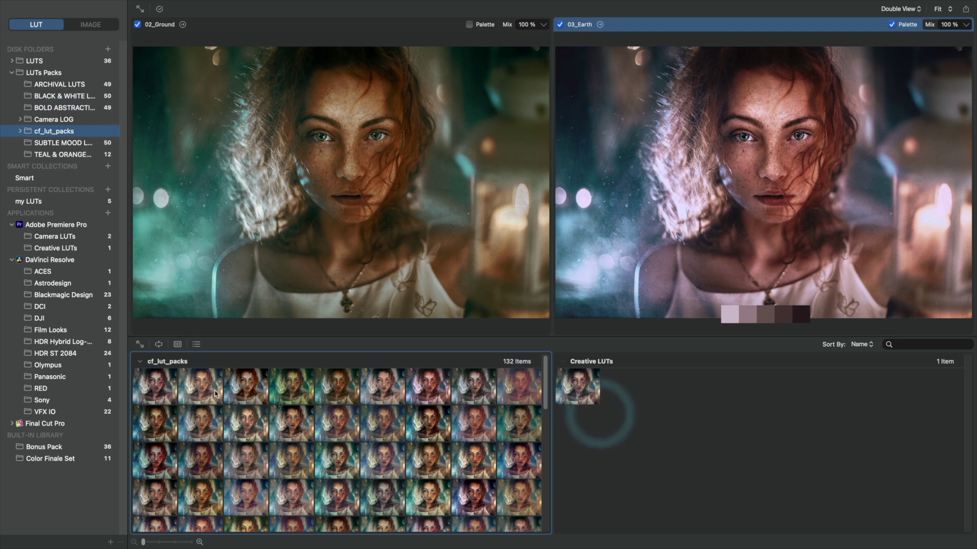
{"action": "left_click_drag", "start_coordinate": [214, 393], "coordinate": [625, 407]}
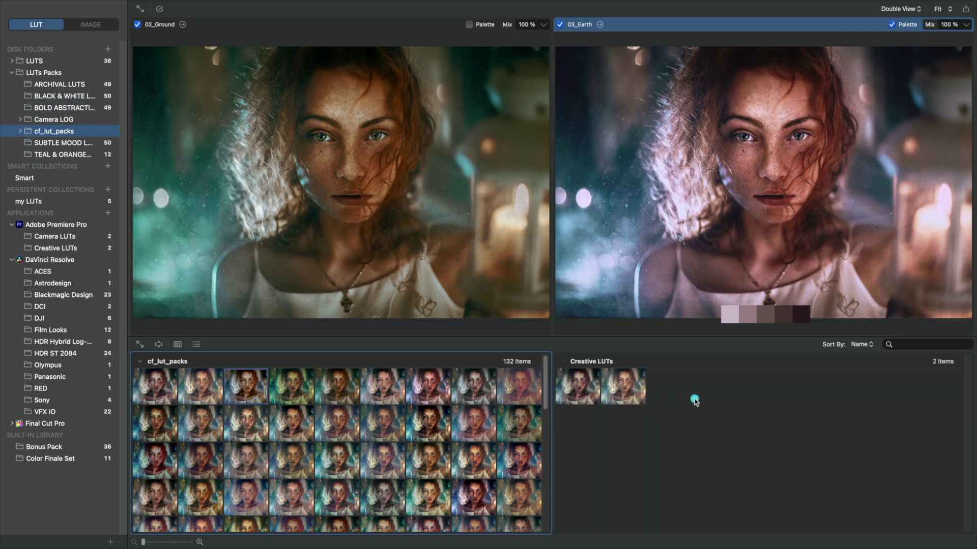
{"action": "left_click_drag", "start_coordinate": [695, 401], "coordinate": [696, 401]}
Step: Apply the 01_Accord Creative look to the diner clip in Lumetri, then switch it to 01_Beach
{"action": "left_click", "coordinate": [373, 444]}
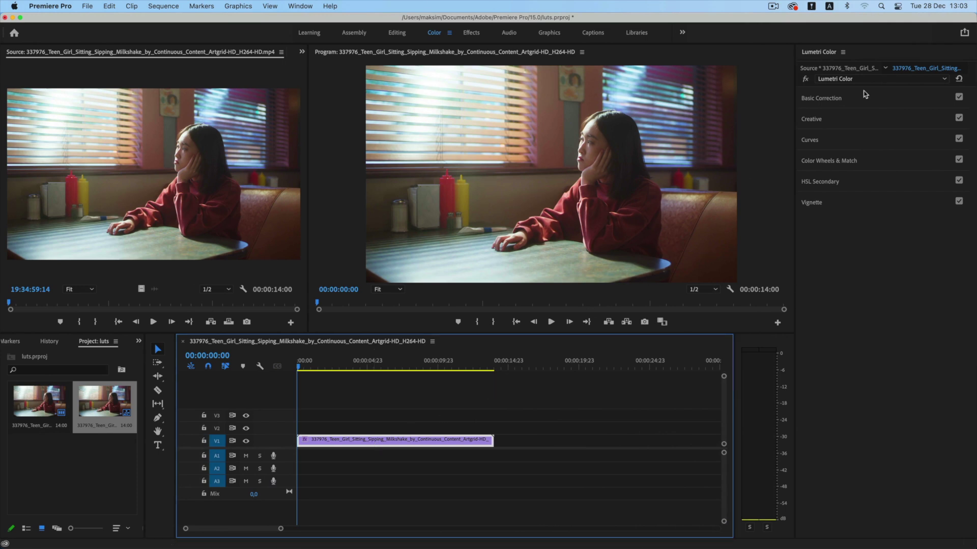
{"action": "left_click", "coordinate": [860, 119]}
{"action": "left_click", "coordinate": [851, 134]}
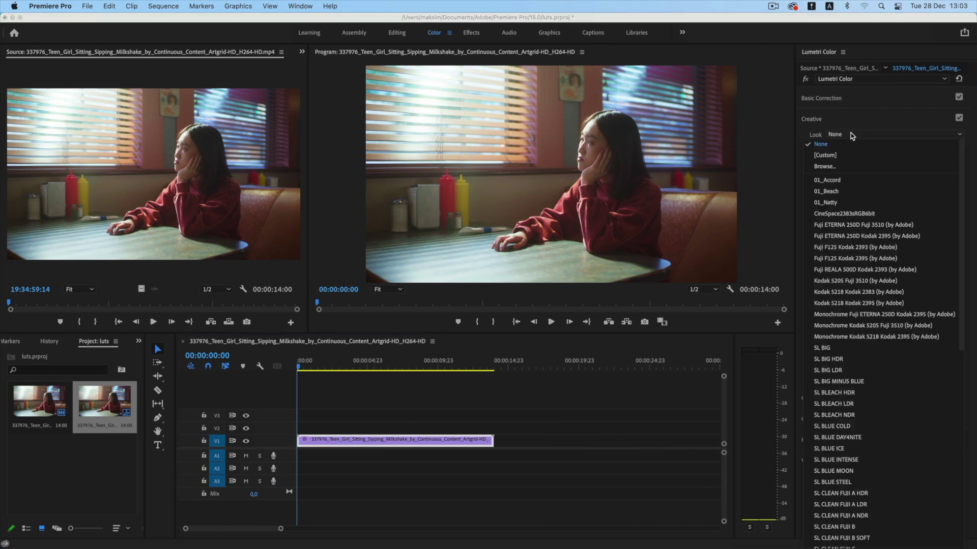
{"action": "left_click", "coordinate": [846, 180]}
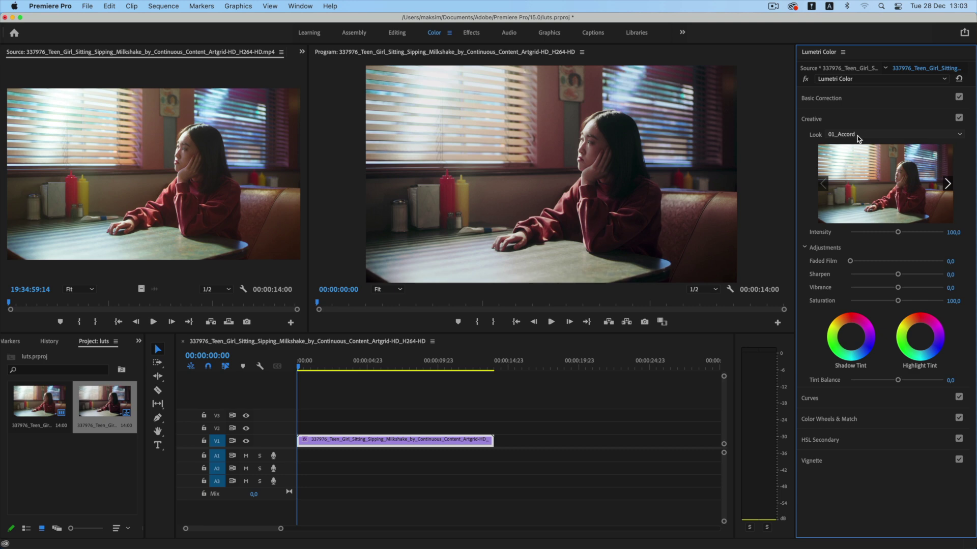
{"action": "left_click", "coordinate": [857, 136]}
{"action": "left_click", "coordinate": [839, 181]}
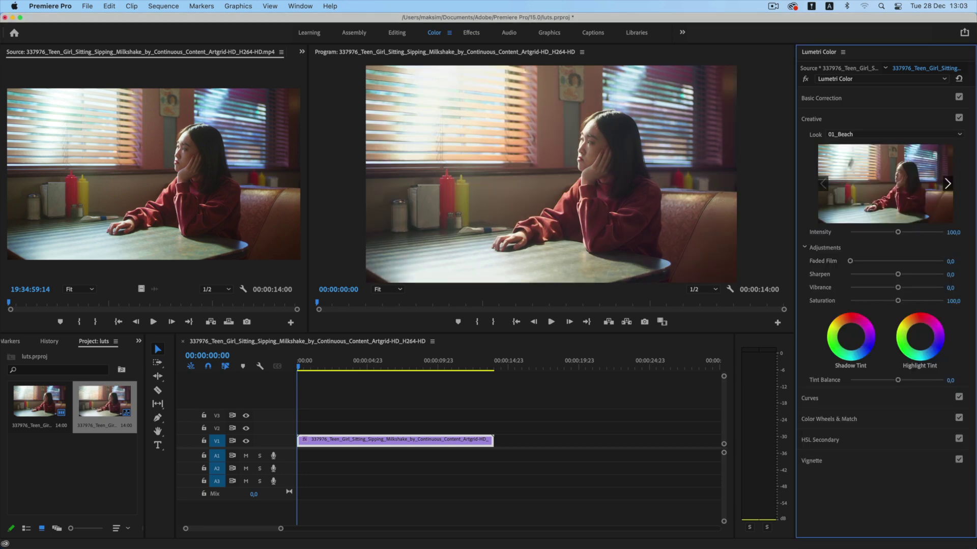
{"action": "left_click", "coordinate": [855, 135]}
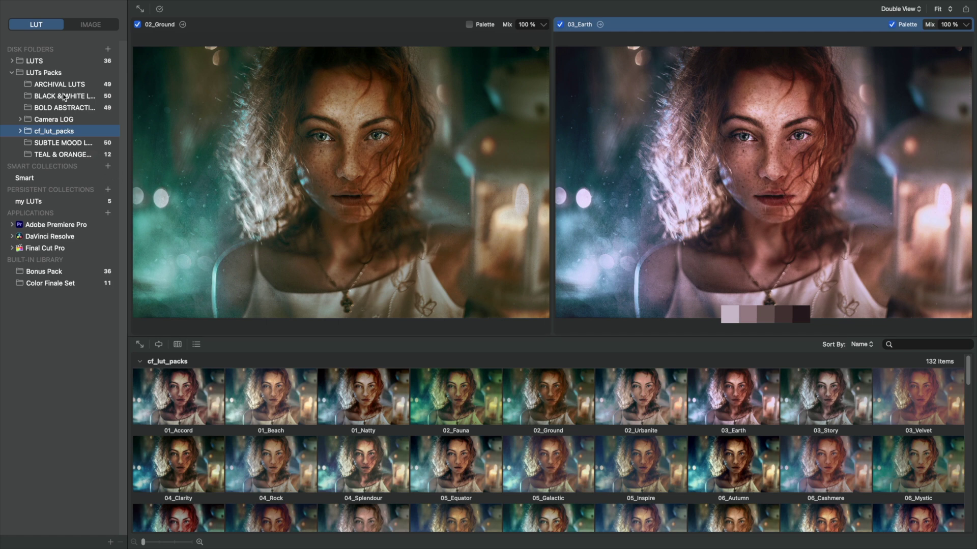
Step: With LUT Manager on the IMAGE tab, drag the first log clip from Finder's video folder toward it
{"action": "left_click", "coordinate": [84, 25]}
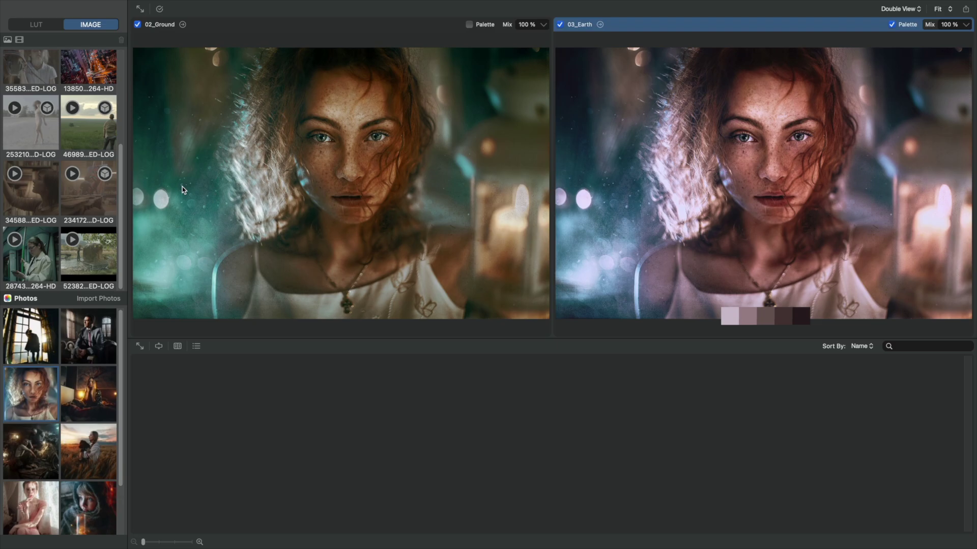
{"action": "key", "text": "ctrl+Up"}
{"action": "left_click", "coordinate": [381, 295]}
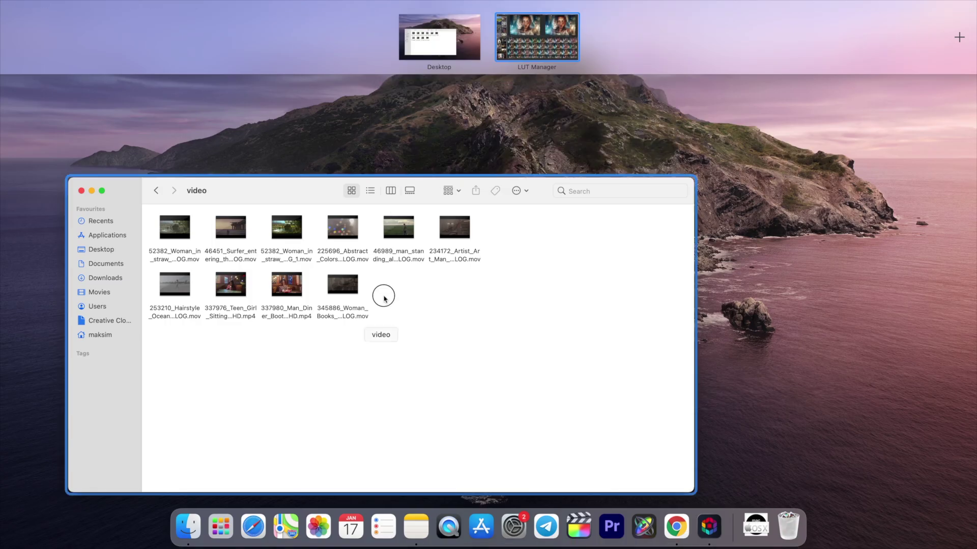
{"action": "left_click_drag", "start_coordinate": [171, 240], "coordinate": [86, 274]}
{"action": "key", "text": "ctrl+Up"}
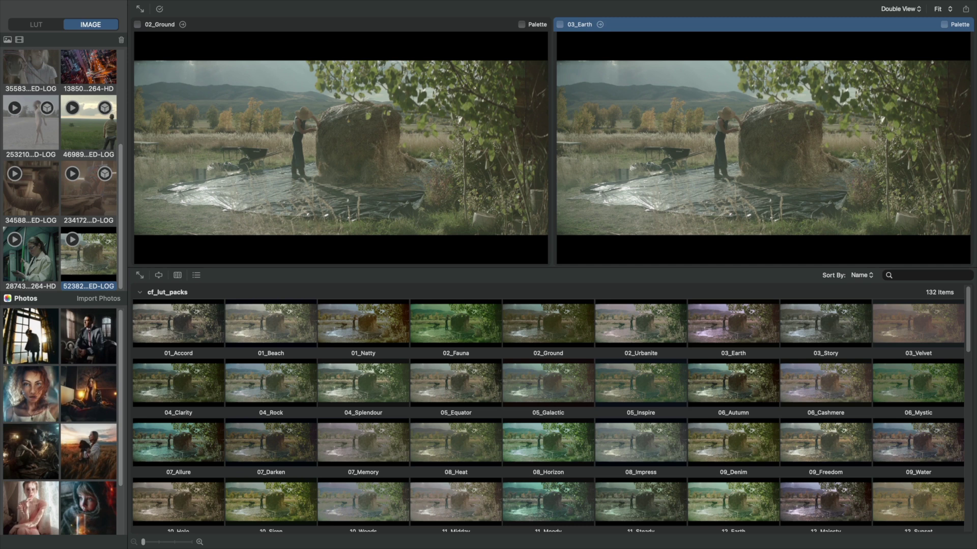
Step: Add the haystack clip's frame at 00:03.12 as a new preview image, then return to the LUT folders
{"action": "right_click", "coordinate": [75, 243]}
{"action": "left_click", "coordinate": [90, 254]}
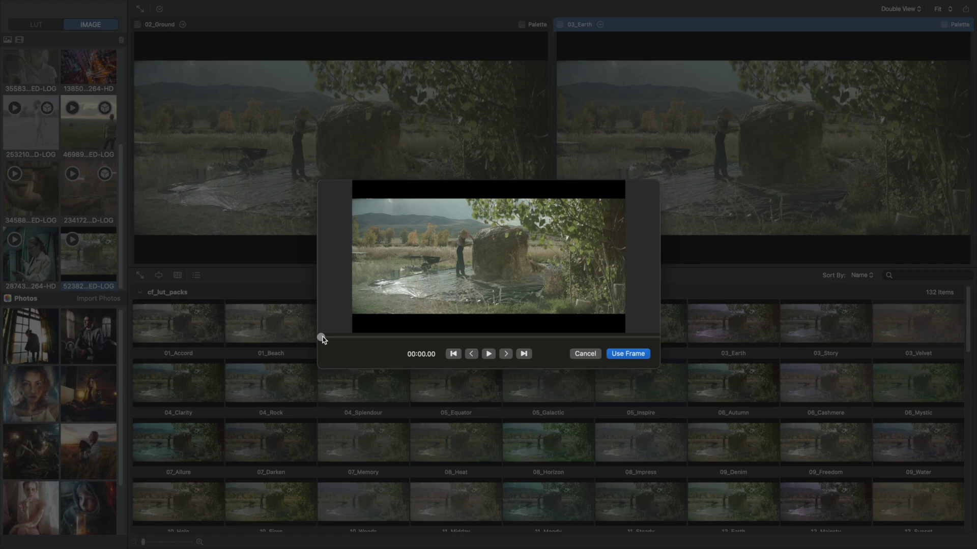
{"action": "left_click_drag", "start_coordinate": [321, 336], "coordinate": [512, 338]}
{"action": "left_click", "coordinate": [637, 357]}
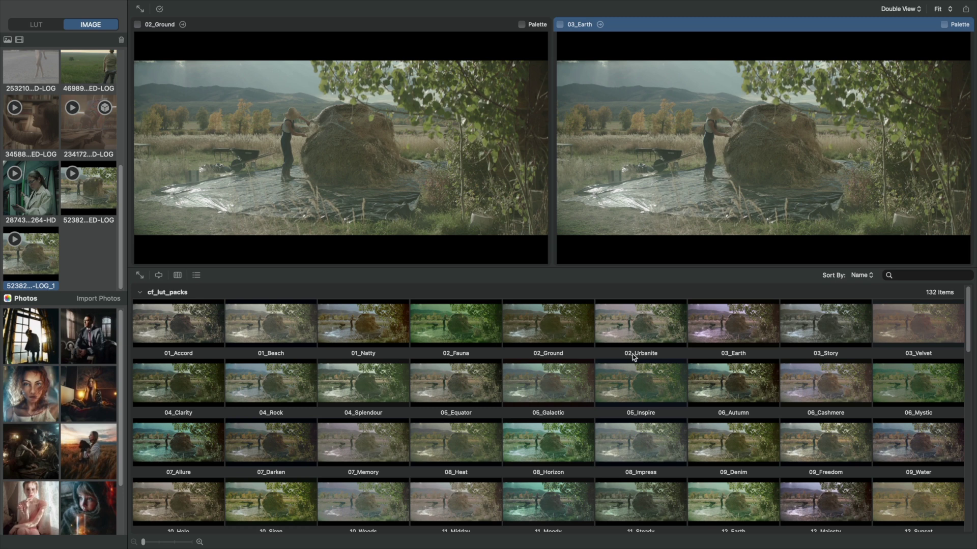
{"action": "left_click", "coordinate": [40, 24]}
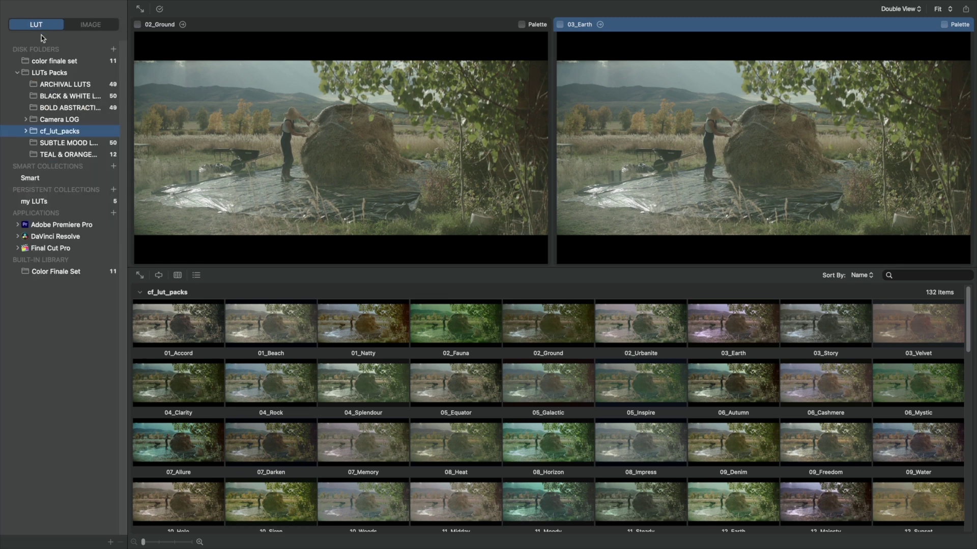
Step: Set the Camera LOG LUT 1log3G_-2EV as the input LUT
{"action": "left_click", "coordinate": [50, 120]}
{"action": "left_click", "coordinate": [357, 323]}
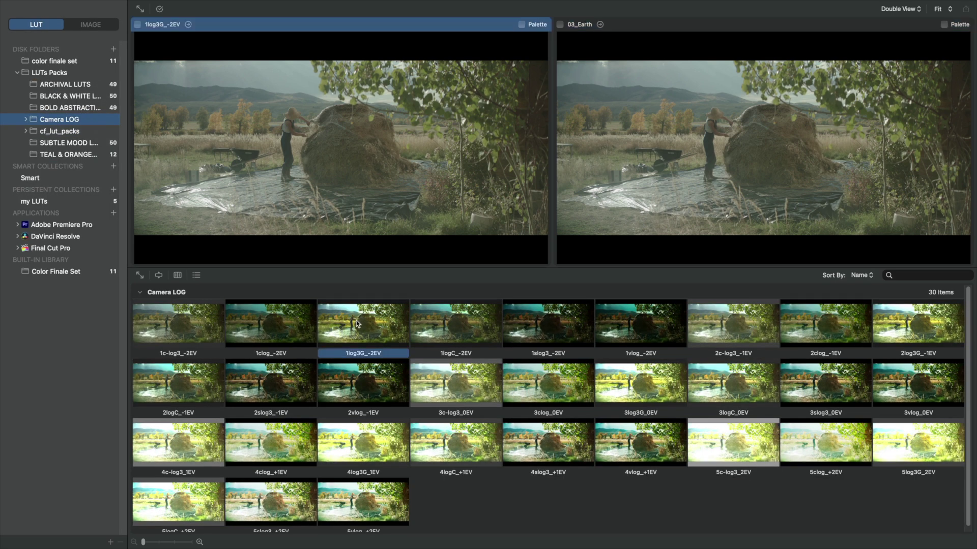
{"action": "right_click", "coordinate": [357, 324]}
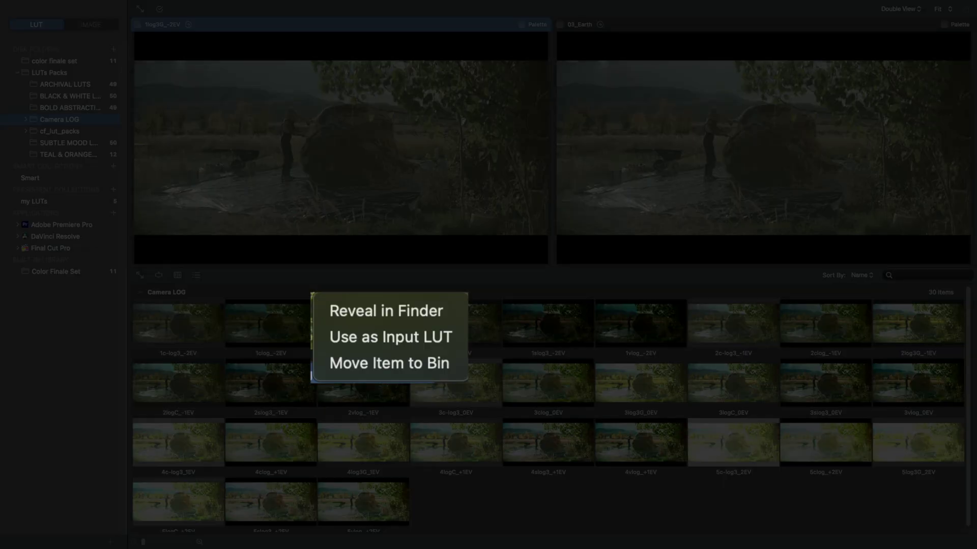
{"action": "left_click", "coordinate": [364, 339]}
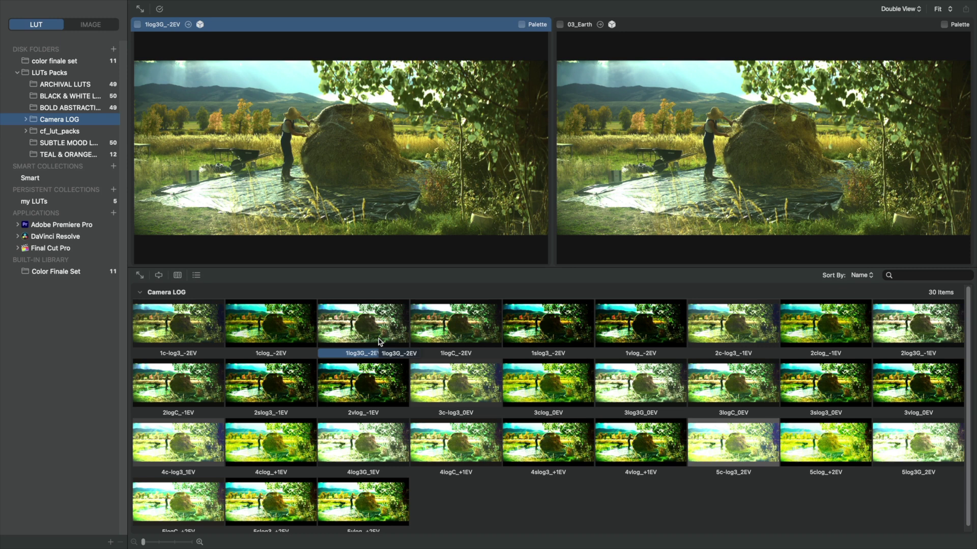
Step: Check the new still's LUT options in the images view, then return to the LUT folders
{"action": "left_click", "coordinate": [91, 24]}
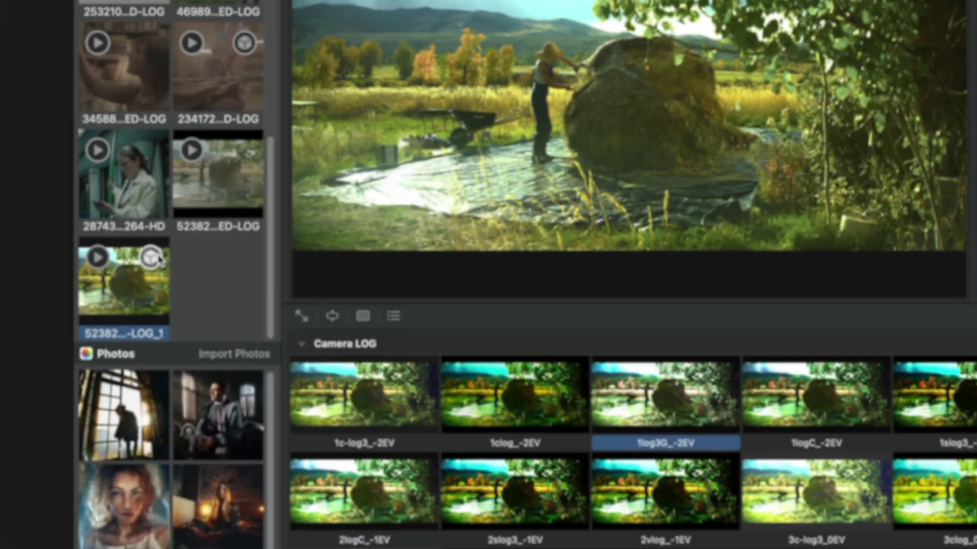
{"action": "left_click", "coordinate": [50, 240]}
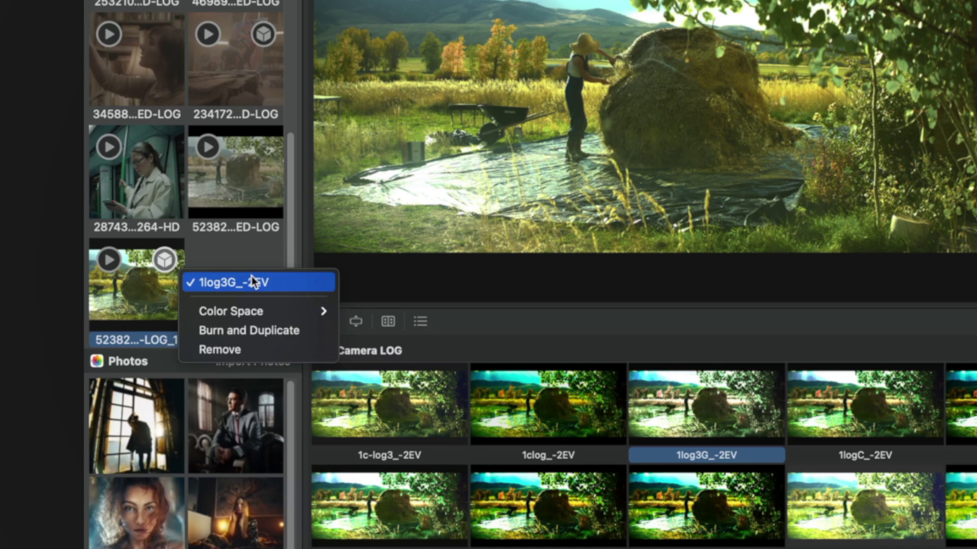
{"action": "mouse_move", "coordinate": [253, 313]}
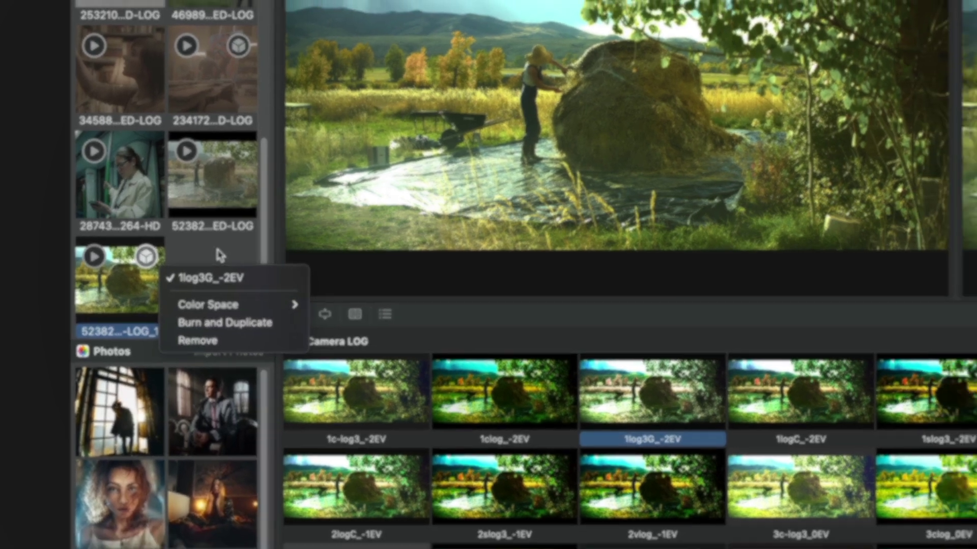
{"action": "left_click", "coordinate": [239, 252]}
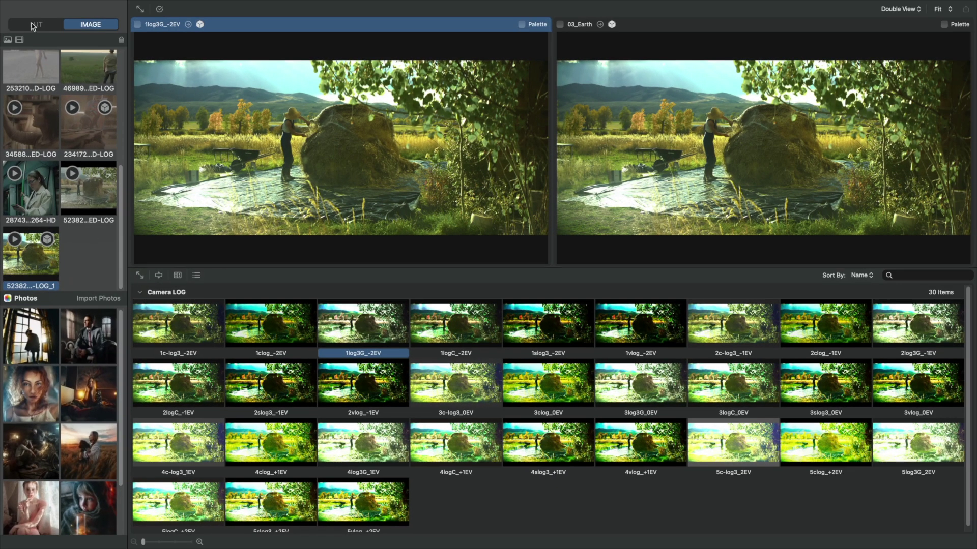
{"action": "left_click", "coordinate": [33, 26]}
Step: Try cf_lut_packs looks in both viewers, ending with 02_Urbanite left and 02_Ground right
{"action": "left_click", "coordinate": [62, 131]}
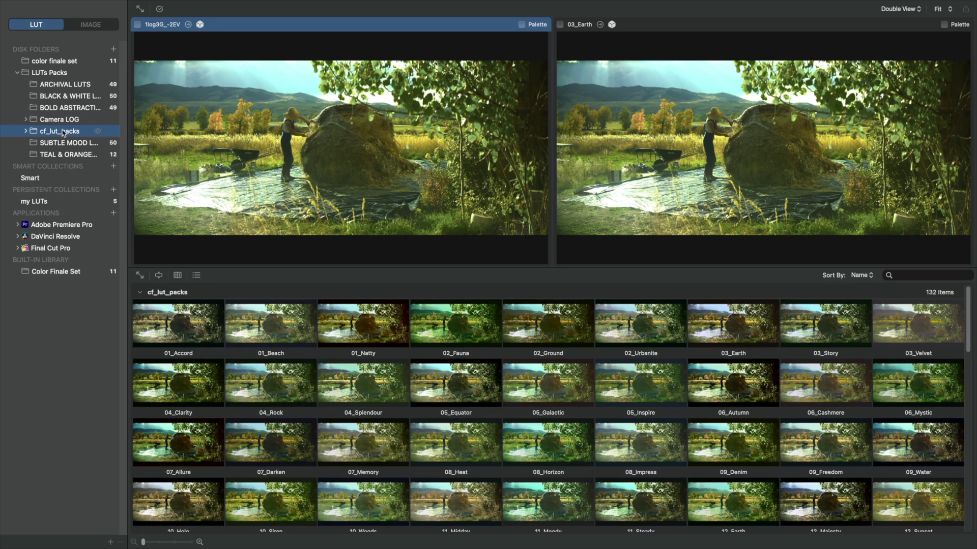
{"action": "left_click", "coordinate": [90, 28]}
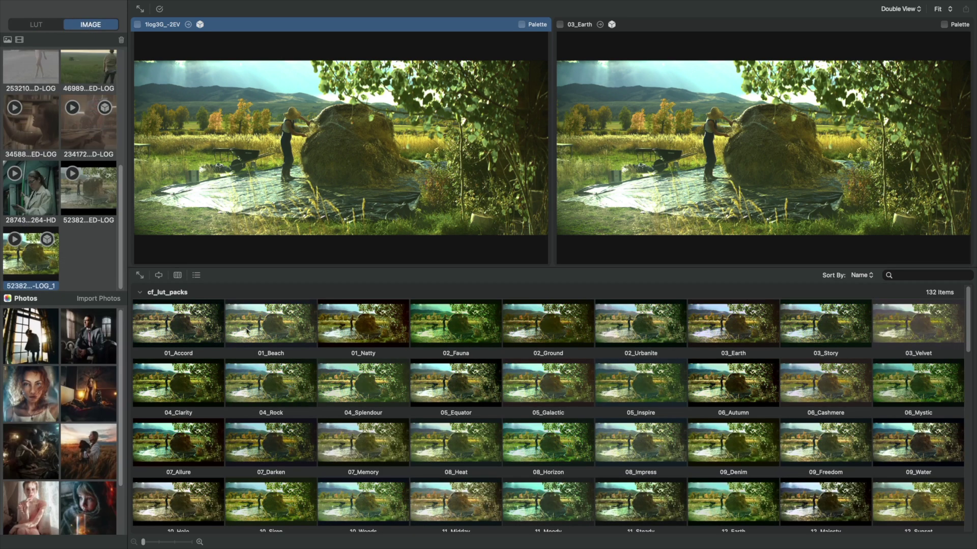
{"action": "left_click_drag", "start_coordinate": [367, 333], "coordinate": [630, 216]}
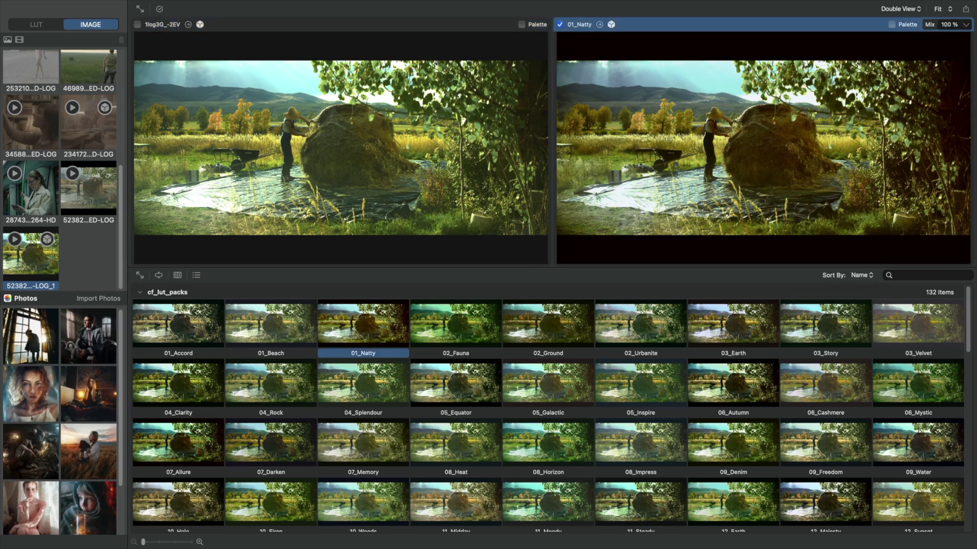
{"action": "left_click_drag", "start_coordinate": [453, 325], "coordinate": [425, 199]}
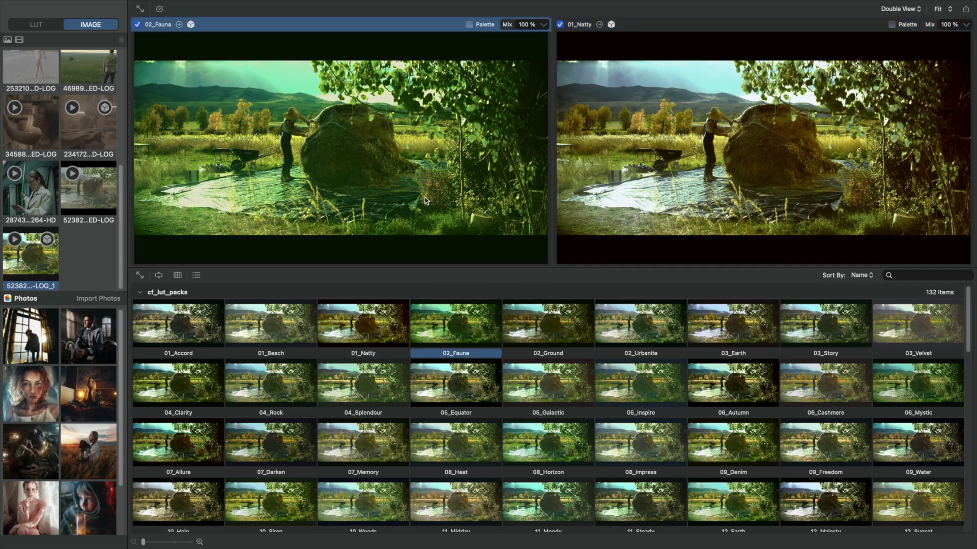
{"action": "left_click_drag", "start_coordinate": [548, 323], "coordinate": [671, 211]}
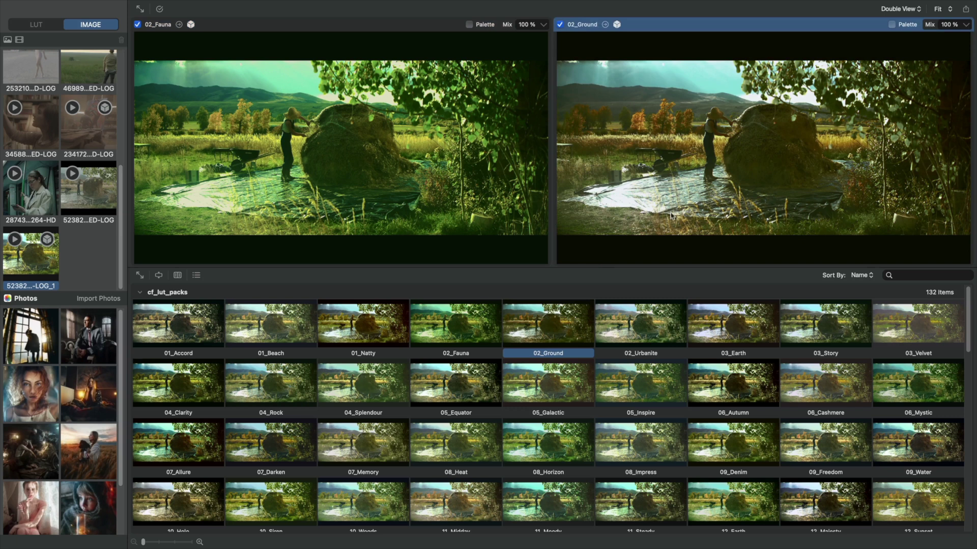
{"action": "left_click_drag", "start_coordinate": [634, 315], "coordinate": [436, 206]}
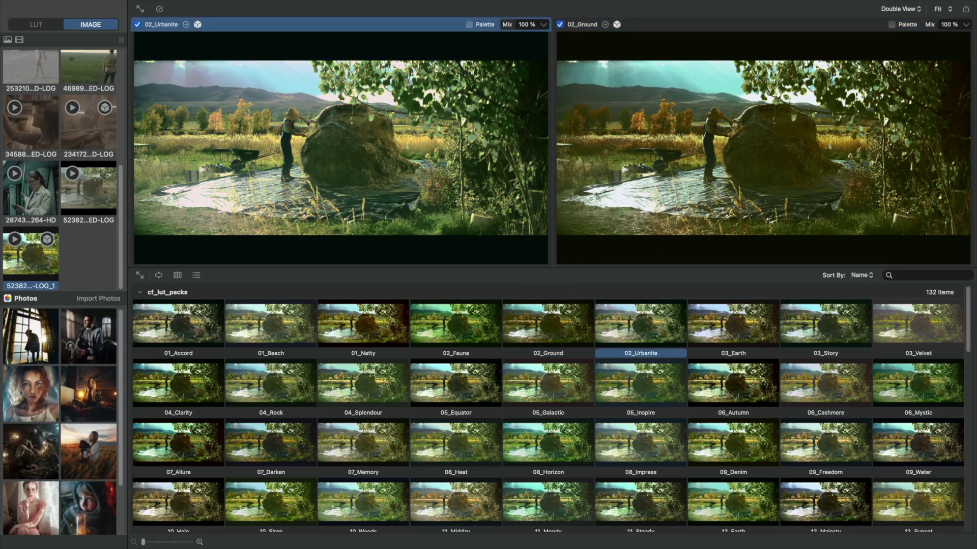
Step: Lower the right viewer's 02_Ground mix to 50%
{"action": "left_click", "coordinate": [677, 197]}
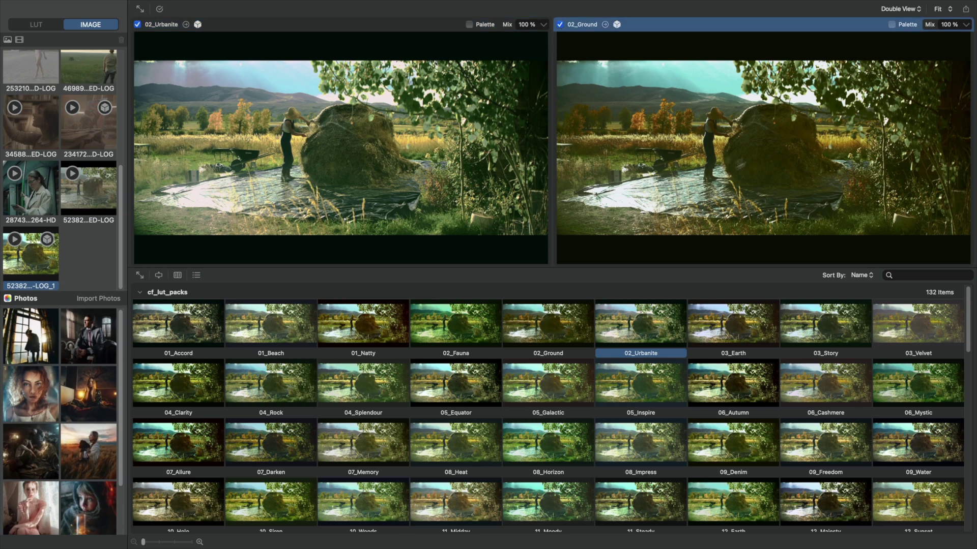
{"action": "left_click", "coordinate": [949, 25]}
{"action": "left_click_drag", "start_coordinate": [963, 37], "coordinate": [962, 63]}
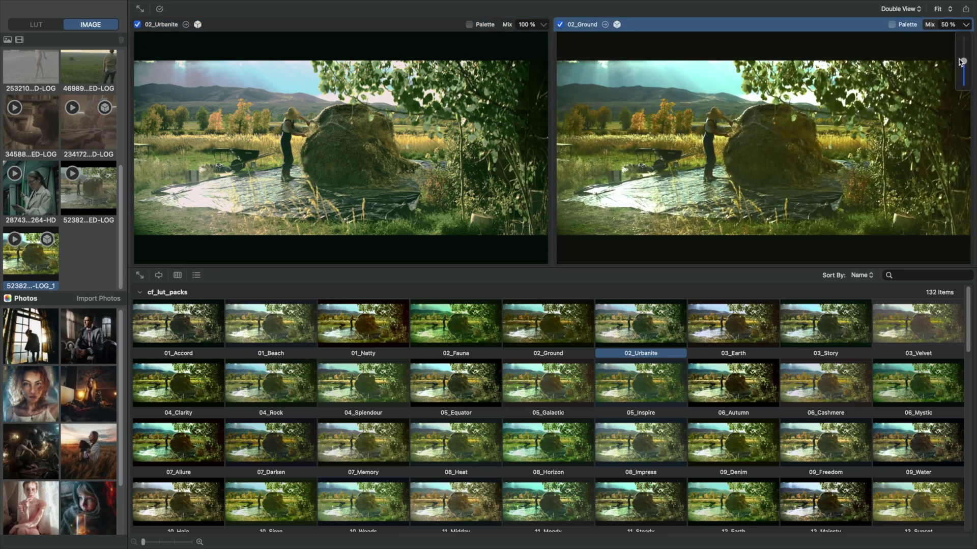
Step: Export the comparison through Share > Movie export, playing the preview before exporting
{"action": "left_click", "coordinate": [965, 9]}
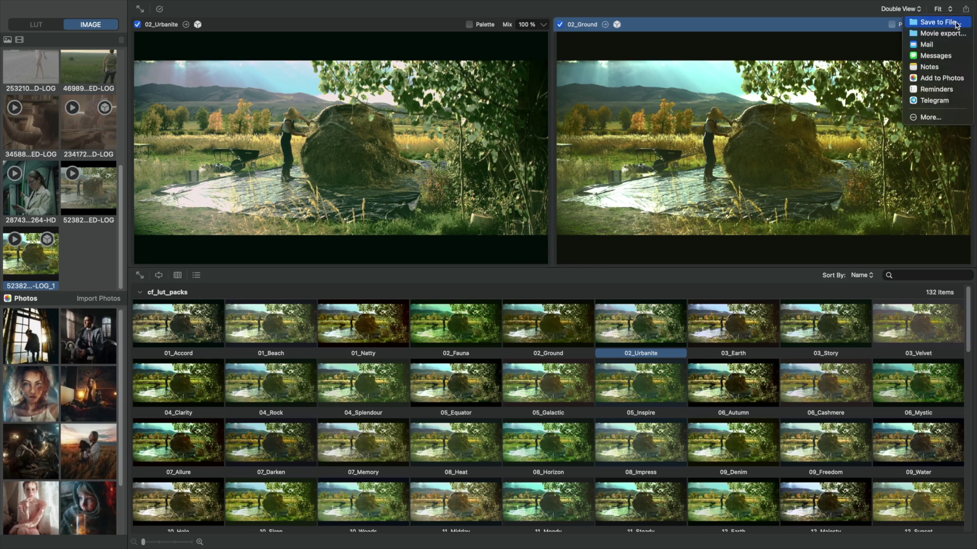
{"action": "left_click", "coordinate": [942, 33]}
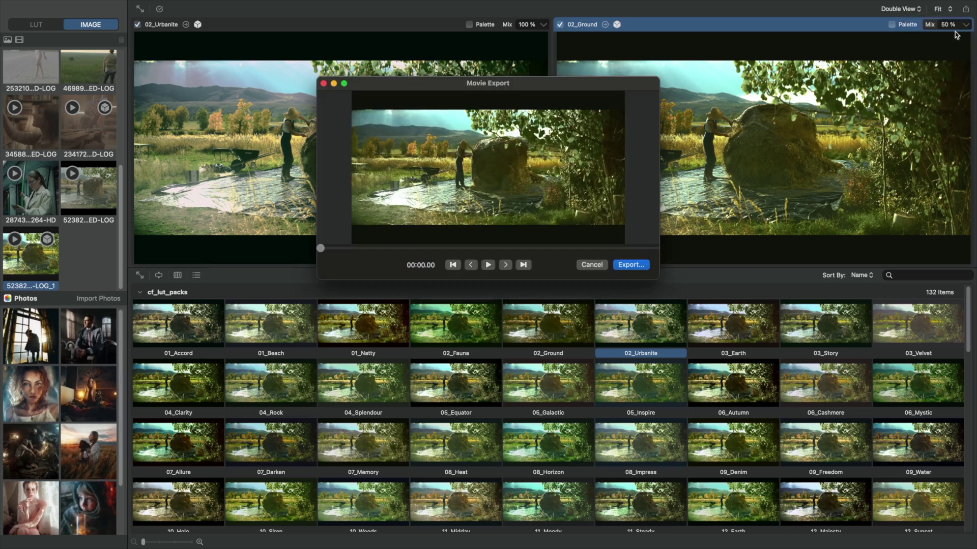
{"action": "left_click", "coordinate": [487, 264]}
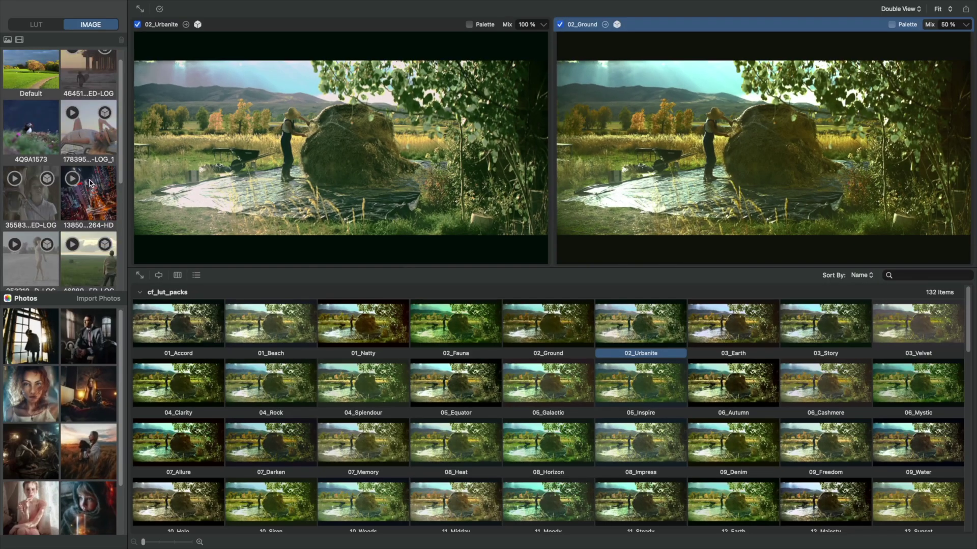
Step: Load the night city clip and cycle the left viewer through 02_Ground, 02_Urbanite and 05_Inspire
{"action": "left_click", "coordinate": [90, 183]}
{"action": "left_click", "coordinate": [382, 209]}
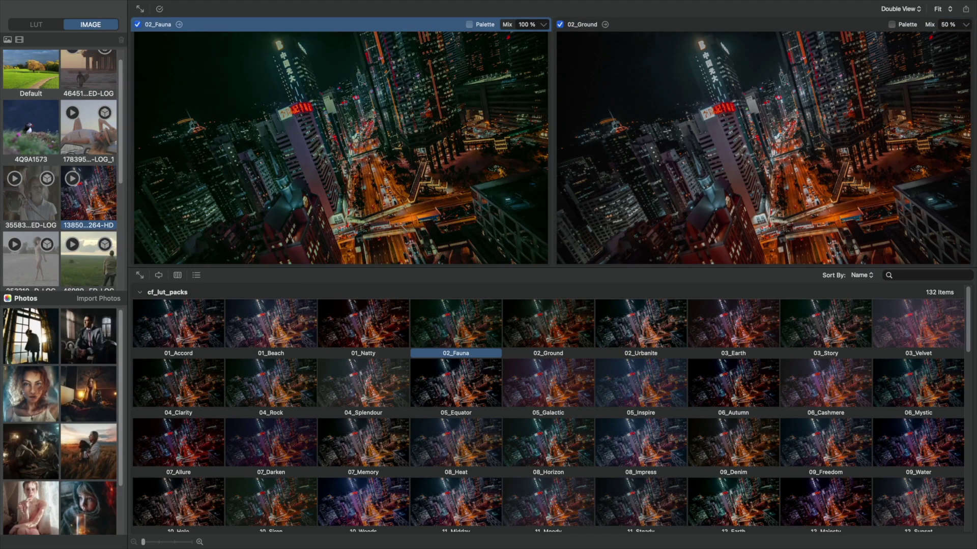
{"action": "left_click", "coordinate": [533, 336]}
{"action": "left_click", "coordinate": [602, 335]}
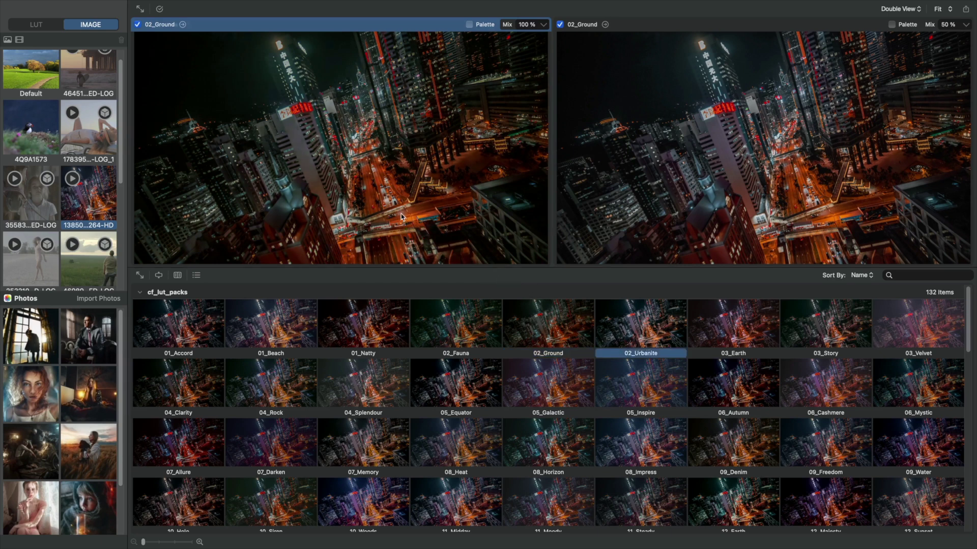
{"action": "key", "text": "Down"}
Step: Set the right viewer to 03_Earth and copy it as an FCP Custom LUT effect
{"action": "left_click", "coordinate": [690, 217]}
{"action": "key", "text": "Right"}
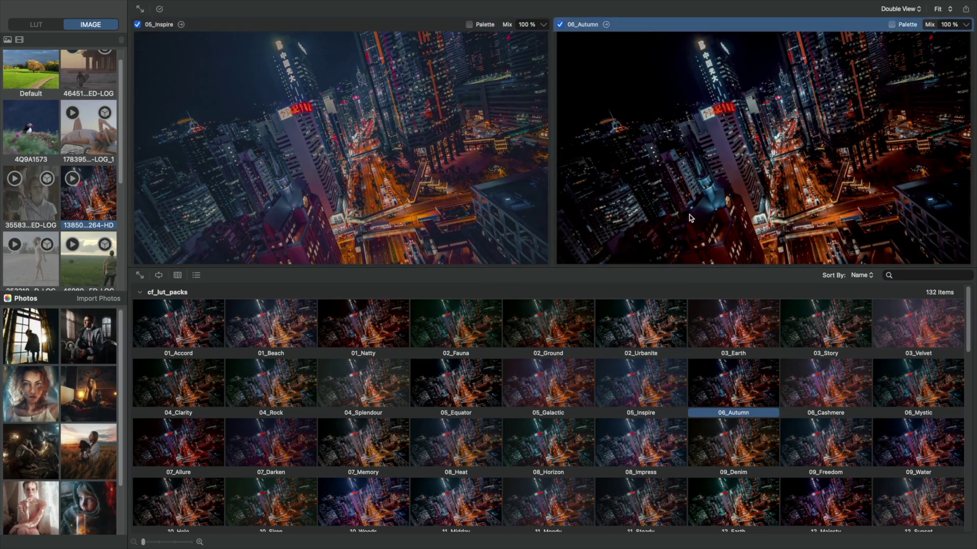
{"action": "key", "text": "Up"}
{"action": "right_click", "coordinate": [603, 144]}
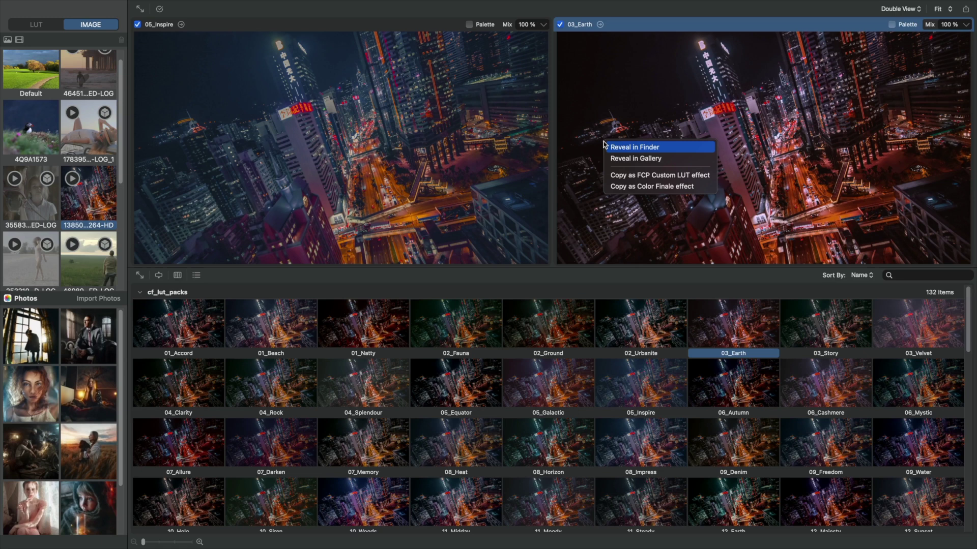
{"action": "left_click", "coordinate": [699, 176]}
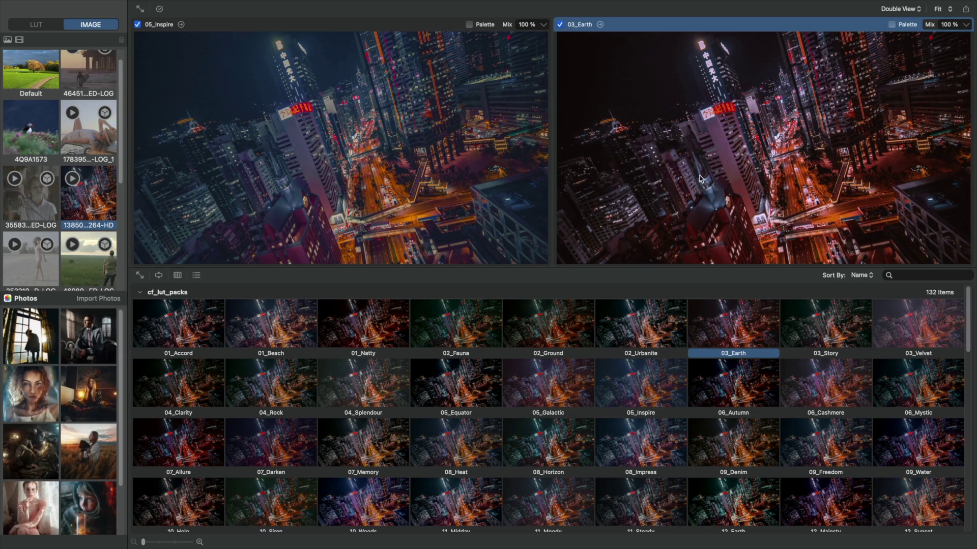
Step: In Final Cut Pro, paste the copied 03_Earth Custom LUT effect onto the city clip
{"action": "key", "text": "super+Tab"}
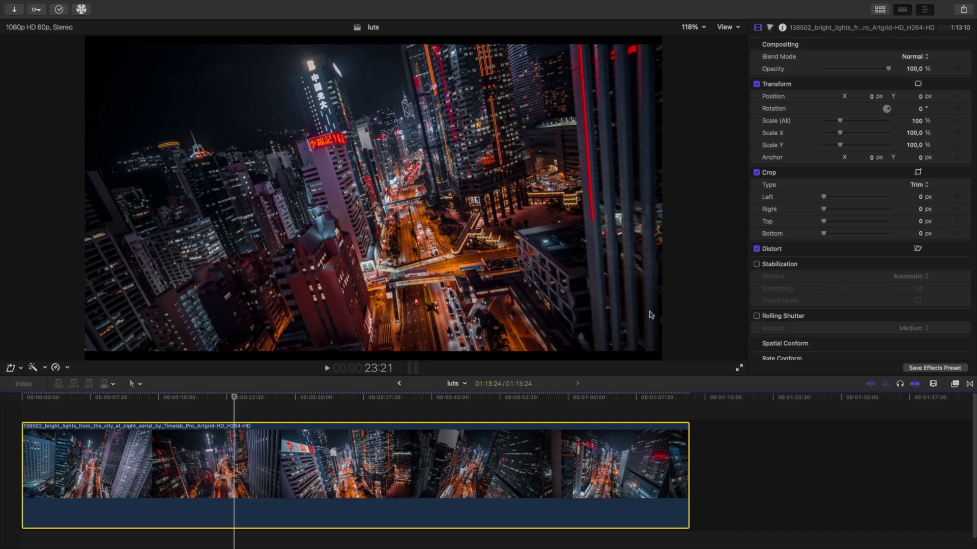
{"action": "key", "text": "shift+super"}
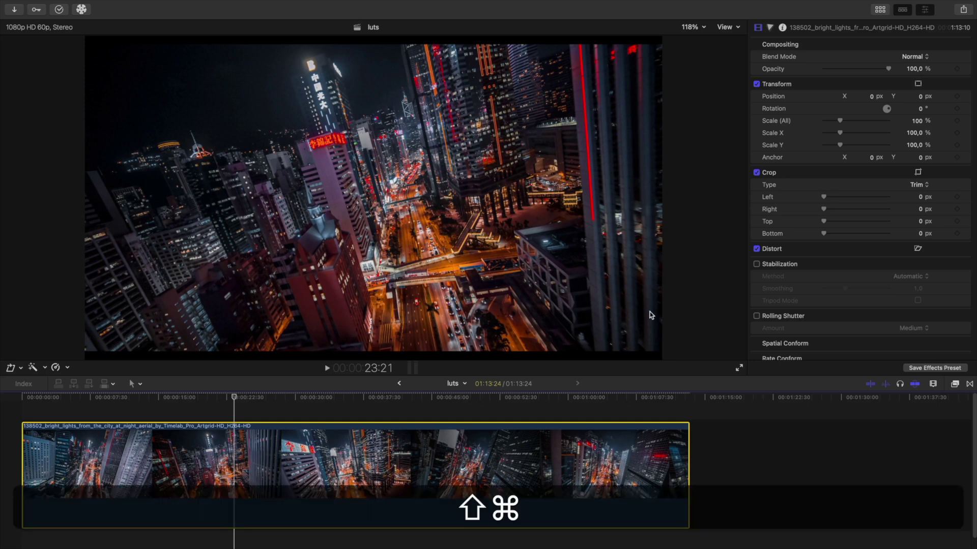
{"action": "key", "text": "shift+super+v"}
{"action": "left_click", "coordinate": [574, 323]}
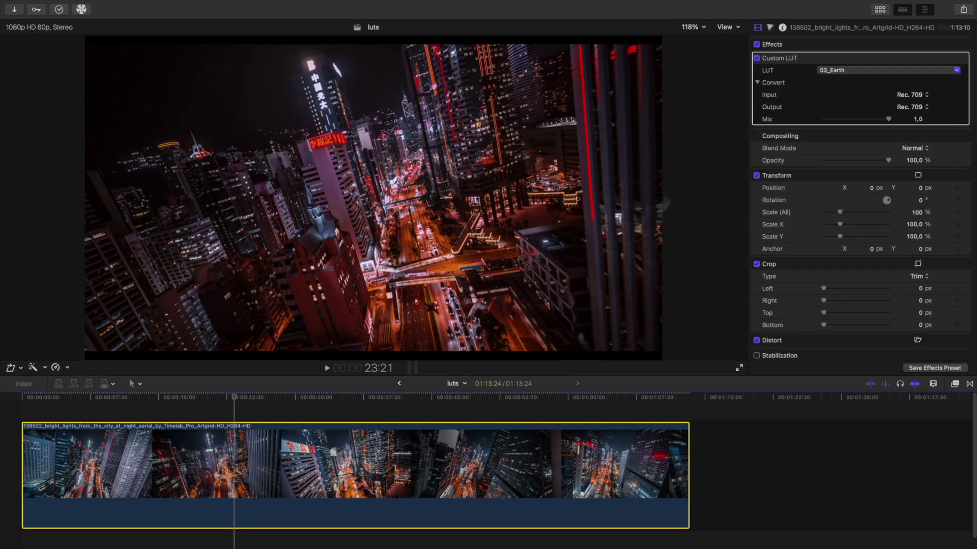
Step: Toggle the Custom LUT effect off and on to compare, and browse its LUT list
{"action": "left_click", "coordinate": [757, 58]}
{"action": "left_click", "coordinate": [756, 58]}
{"action": "left_click", "coordinate": [836, 70]}
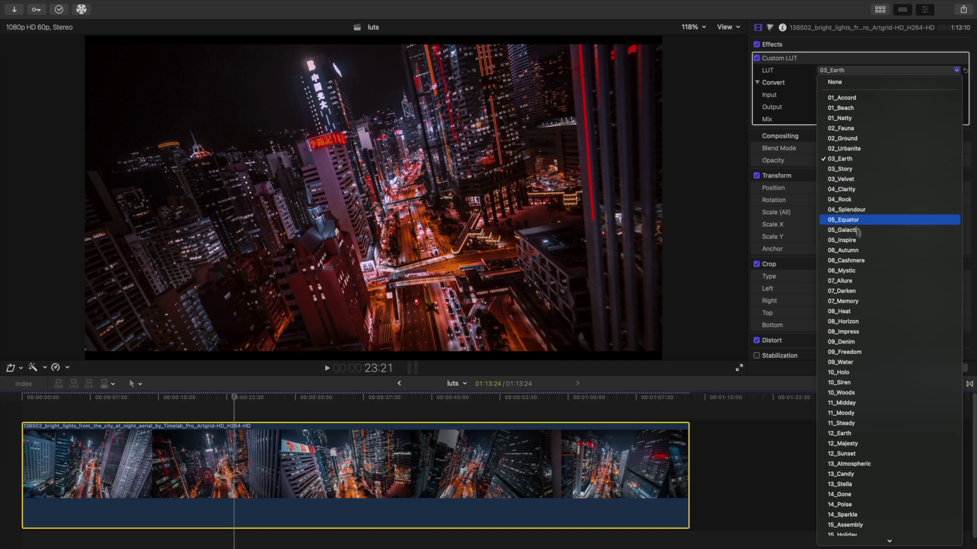
{"action": "scroll", "coordinate": [861, 300], "scroll_direction": "down", "scroll_amount": 20}
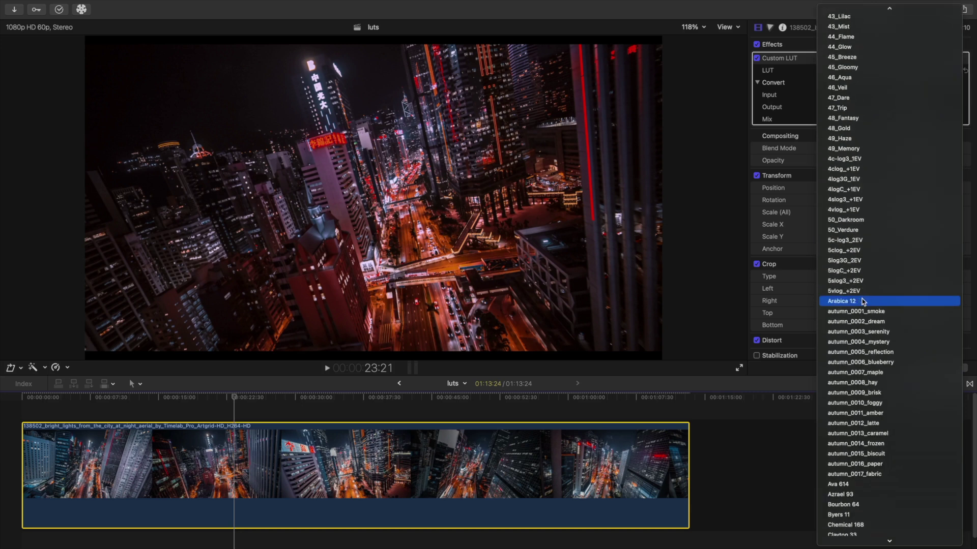
{"action": "scroll", "coordinate": [863, 302], "scroll_direction": "down", "scroll_amount": 5}
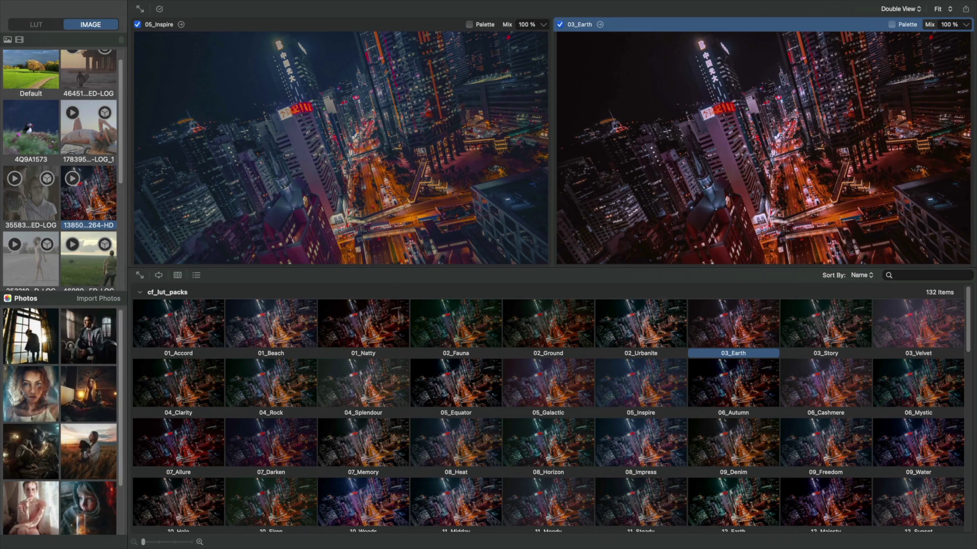
Step: Copy the left viewer's 05_Inspire look as a Color Finale effect
{"action": "right_click", "coordinate": [380, 162]}
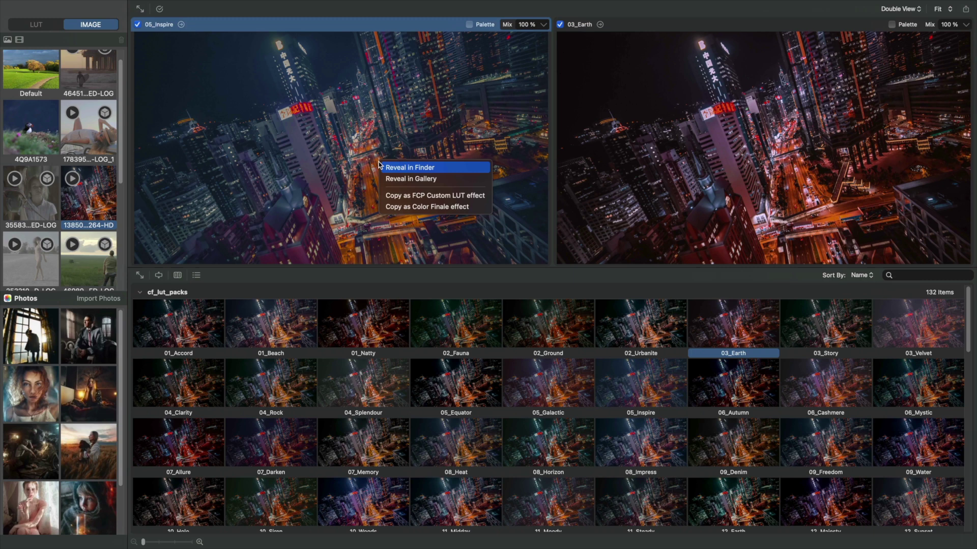
{"action": "left_click", "coordinate": [413, 207]}
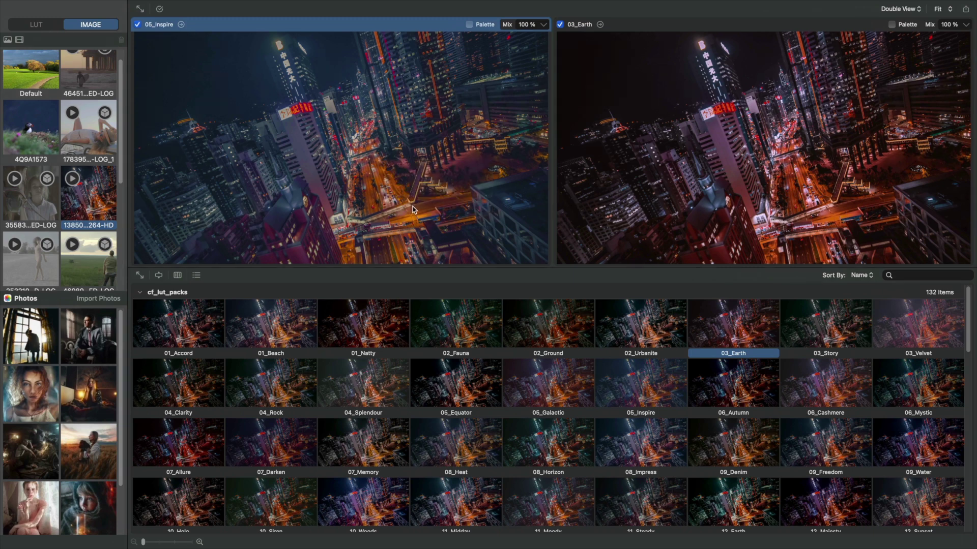
{"action": "right_click", "coordinate": [398, 189]}
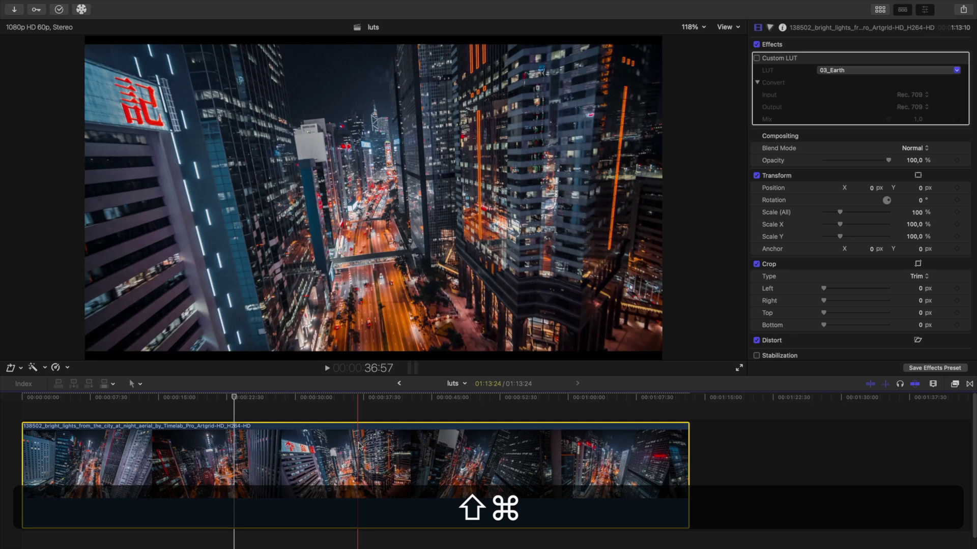
Step: Paste the ColorFinalePro effect carrying 05_Inspire onto the city clip and review it in the inspector
{"action": "key", "text": "shift+super+v"}
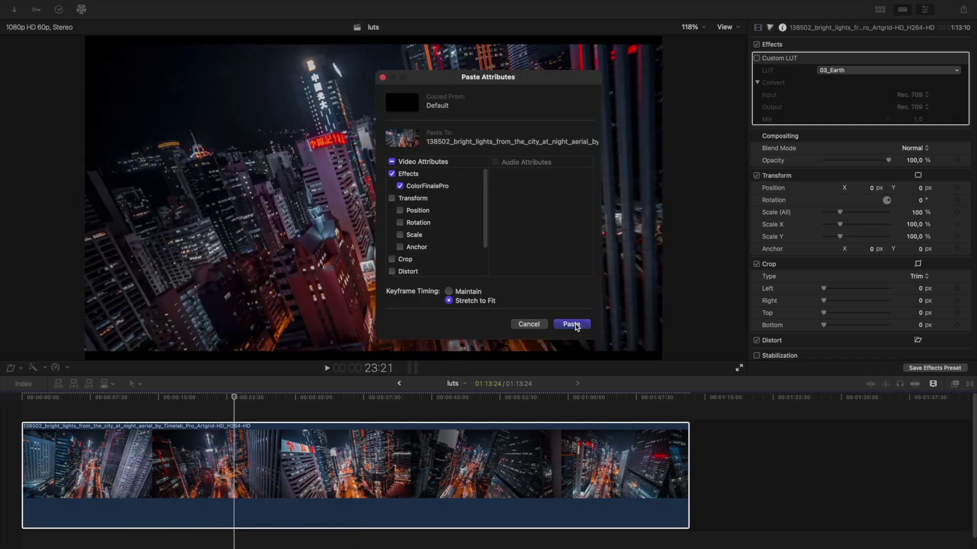
{"action": "left_click", "coordinate": [571, 324]}
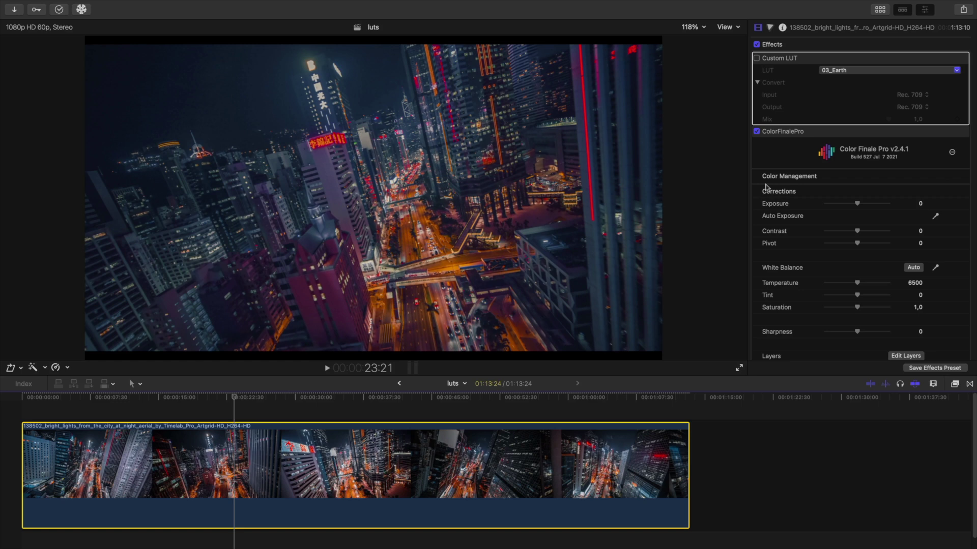
{"action": "scroll", "coordinate": [763, 186], "scroll_direction": "down", "scroll_amount": 1}
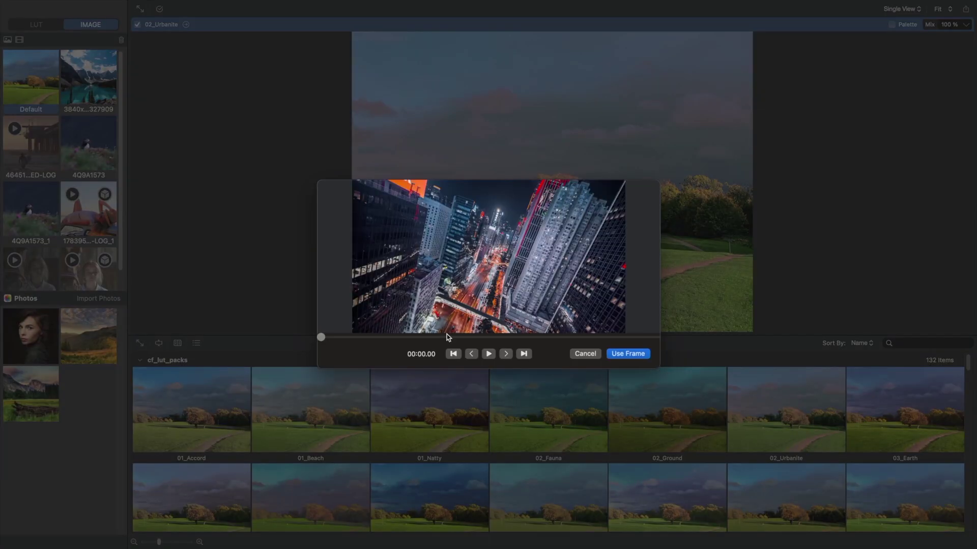
Step: Import the city clip's 00:25.22 frame as the preview image and preview 02_Fauna on it
{"action": "left_click", "coordinate": [439, 337]}
{"action": "left_click", "coordinate": [629, 354]}
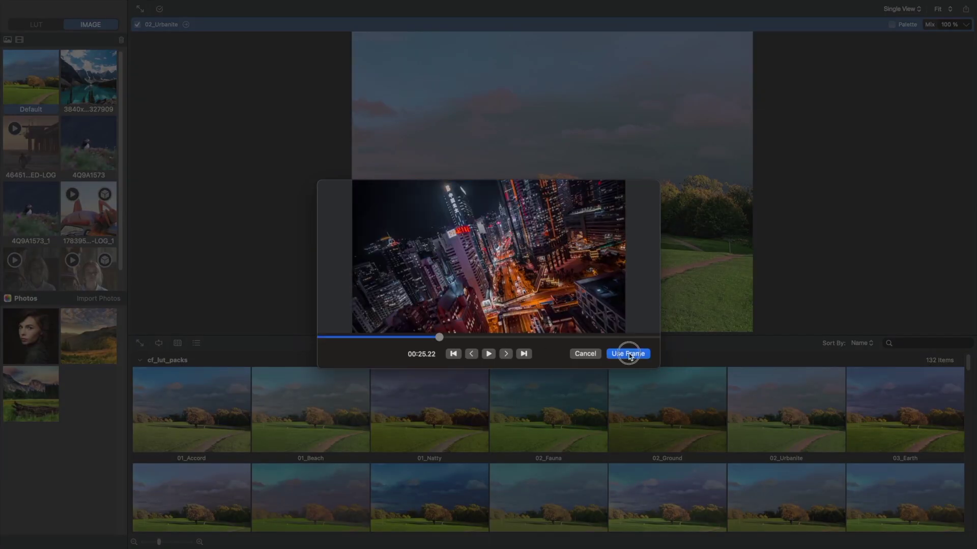
{"action": "left_click", "coordinate": [216, 389]}
{"action": "key", "text": "Right"}
{"action": "key", "text": "Right"}
{"action": "key", "text": "Right"}
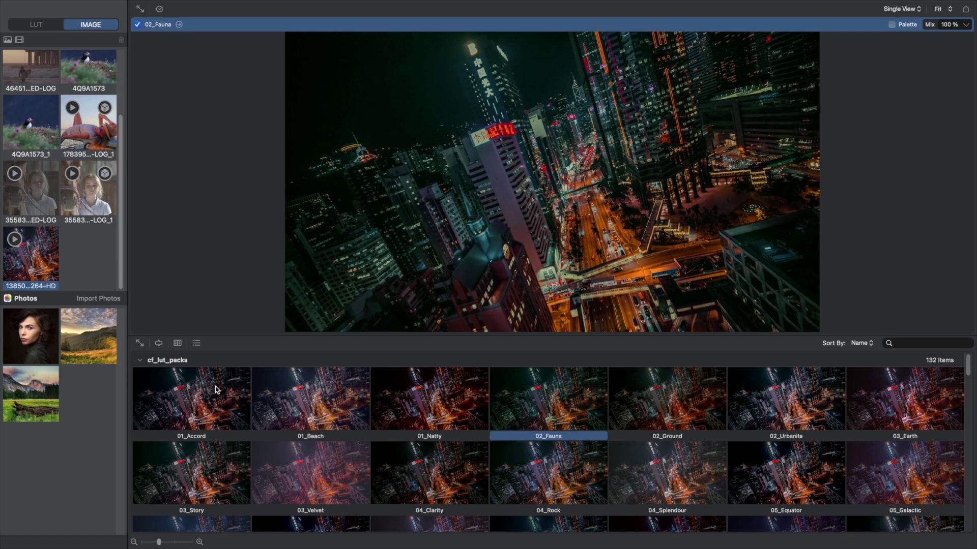
Step: Copy 02_Fauna as a Final Cut Pro Custom LUT effect and bring up Paste Attributes in Final Cut Pro
{"action": "right_click", "coordinate": [586, 262]}
{"action": "left_click", "coordinate": [603, 297]}
{"action": "key", "text": "super+shift+v"}
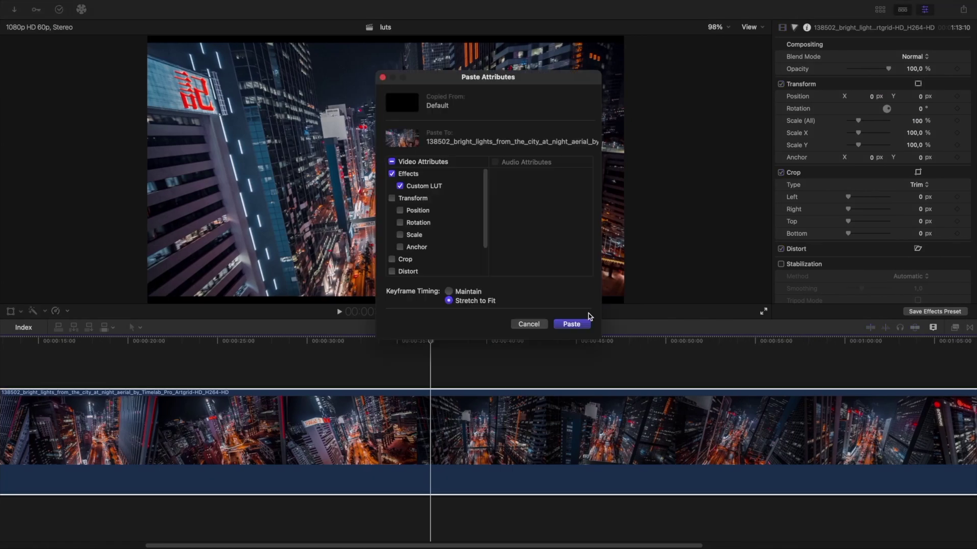